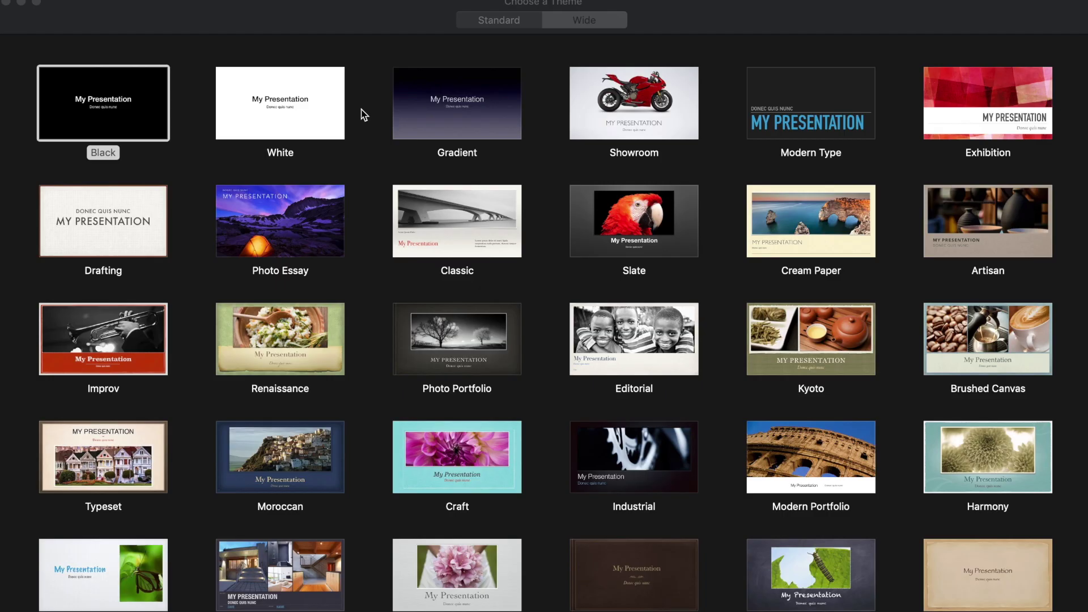
Step: Create a White-theme presentation, delete its title and body placeholders, and zoom to 50%
left_click(333, 112)
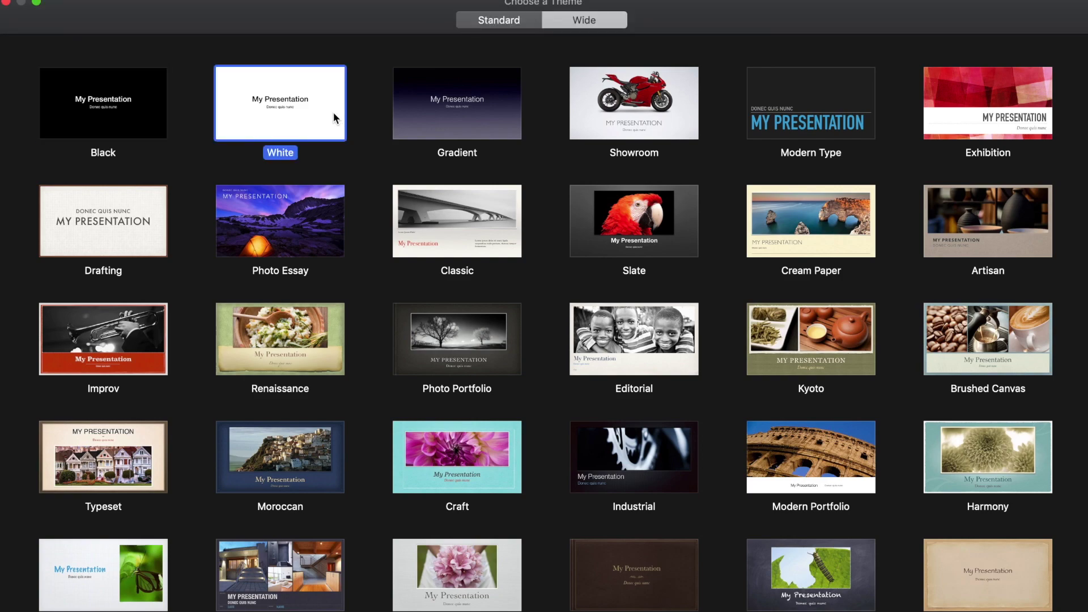
double_click(333, 112)
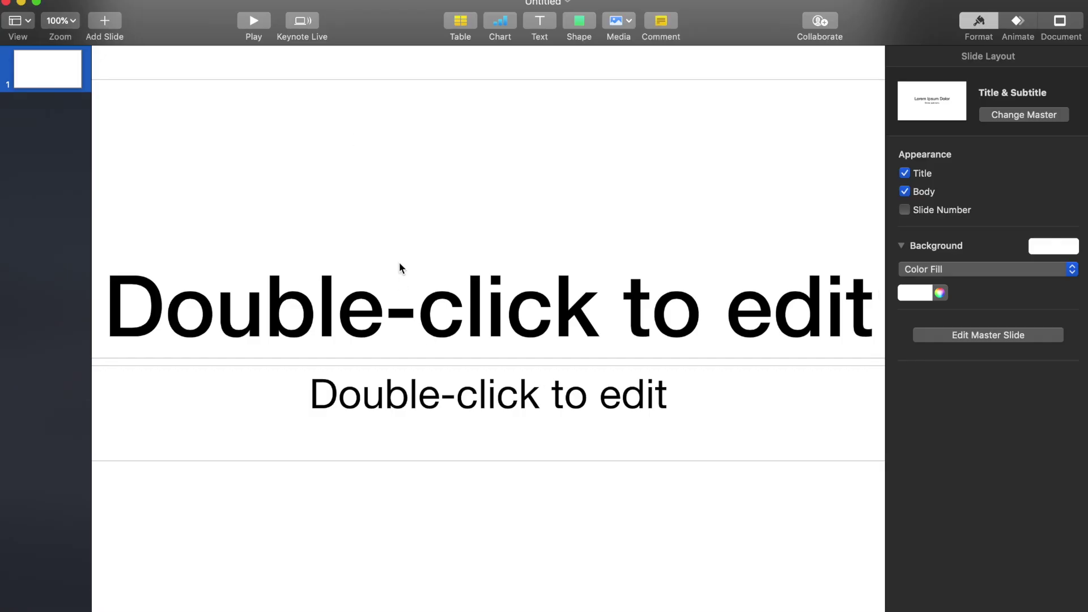
key("super+a")
key("Delete")
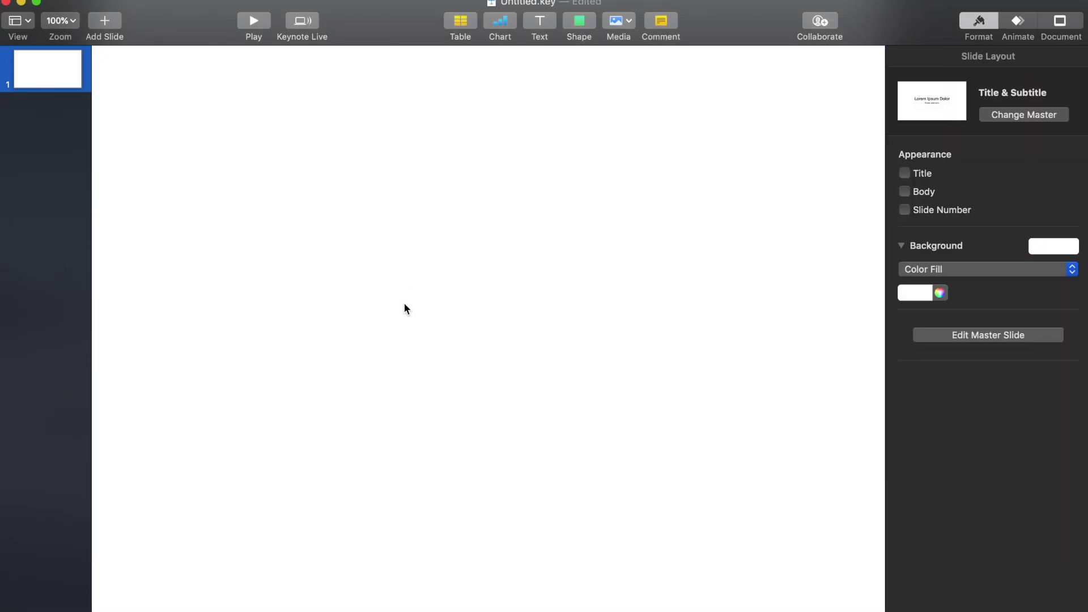
left_click(60, 21)
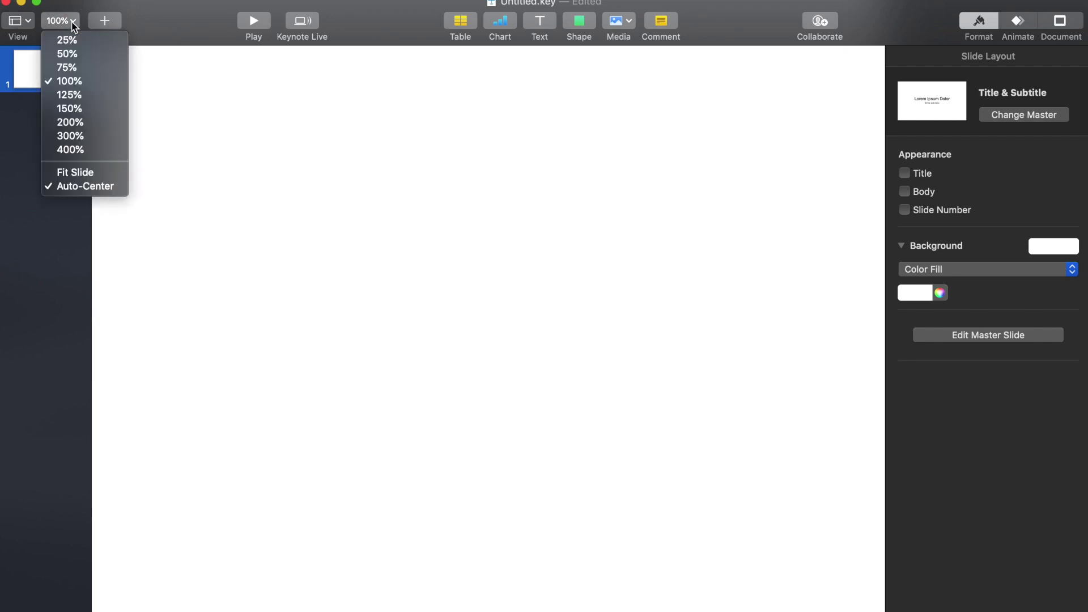
left_click(66, 51)
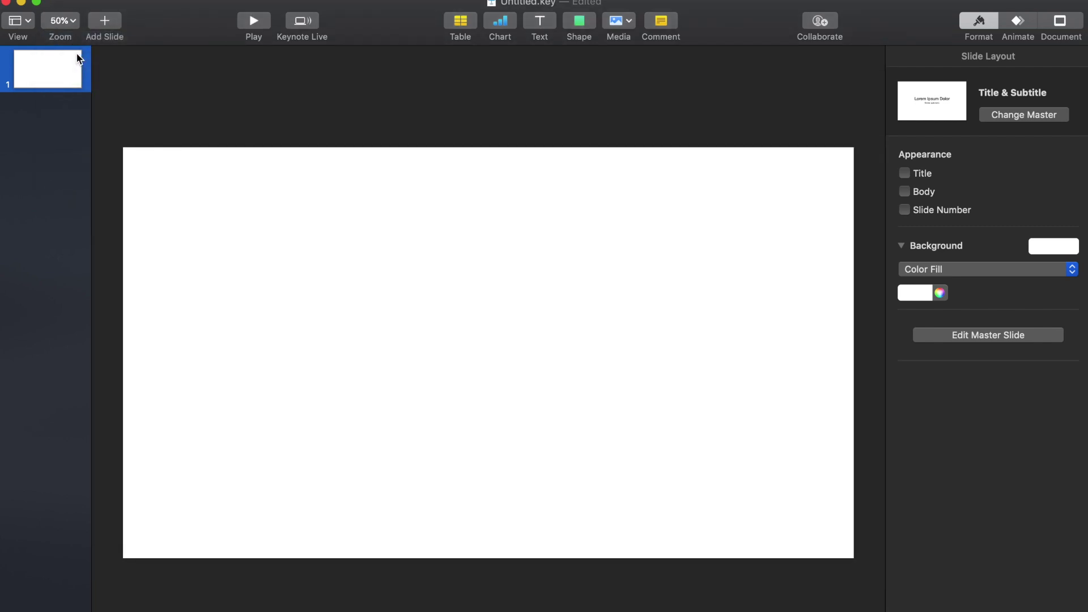
Step: Set a custom 1080 x 1350 slide size in the Document inspector
left_click(1061, 25)
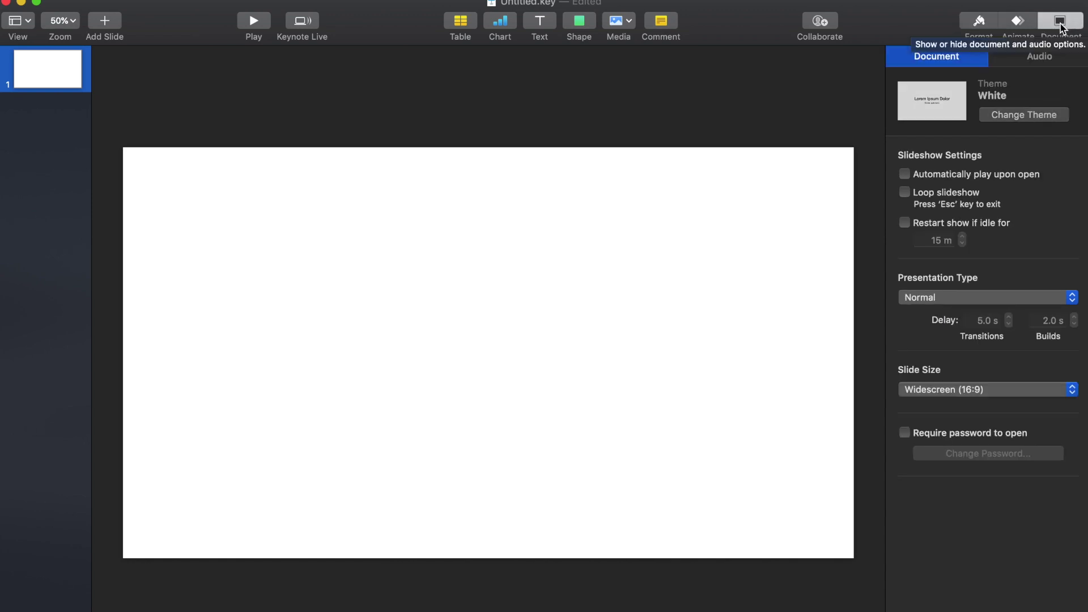
left_click(1018, 388)
left_click(982, 413)
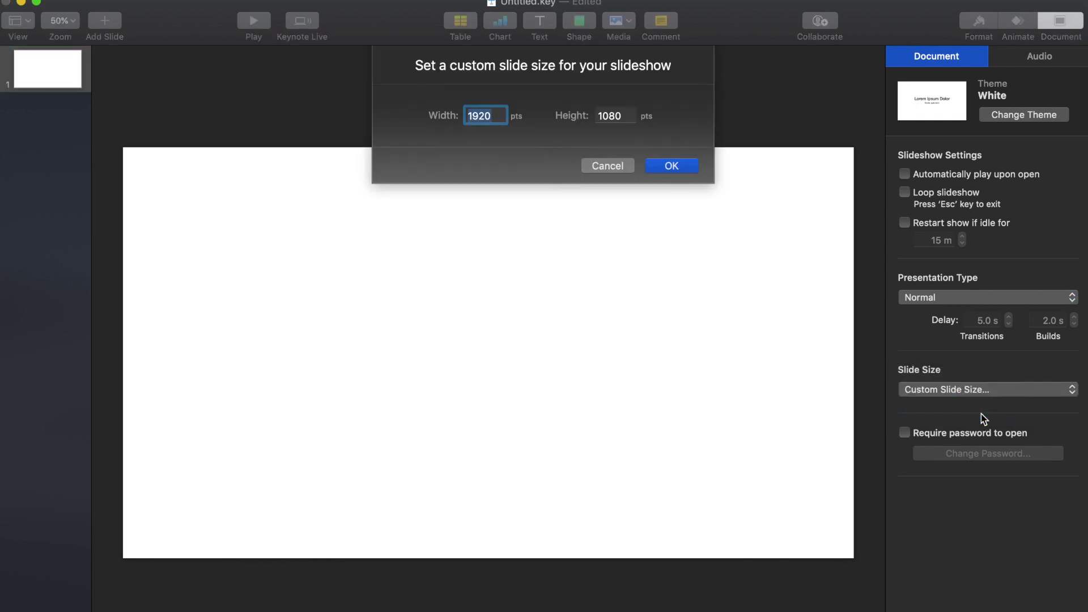
type("1080")
key("Tab")
type("13")
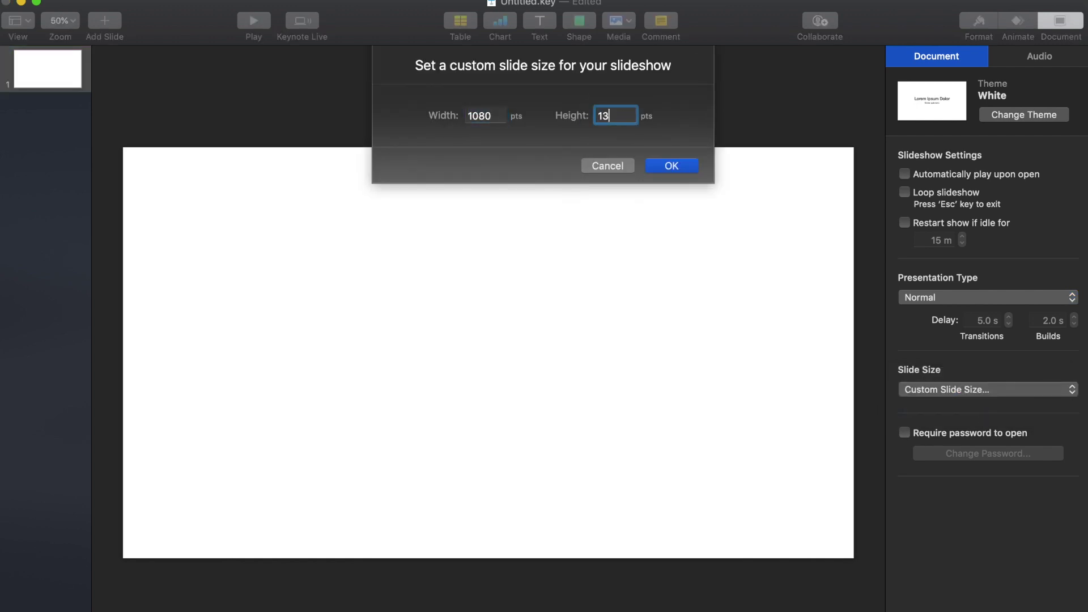
left_click(680, 165)
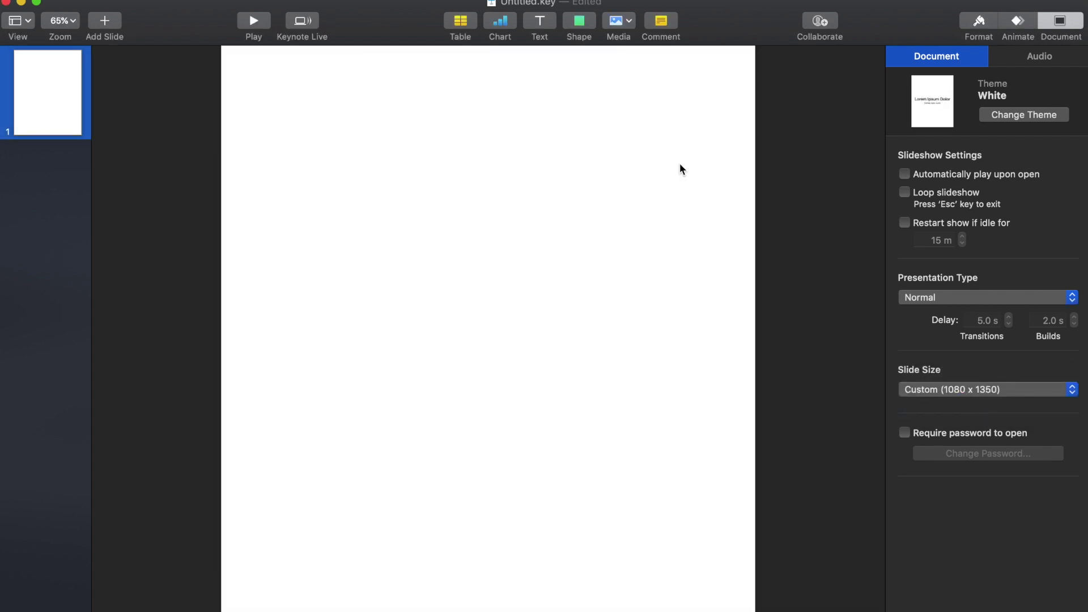
left_click(62, 21)
Step: Drop WorldOfDance.mp4 from the desktop onto the slide and view it full screen at 25%
left_click(78, 56)
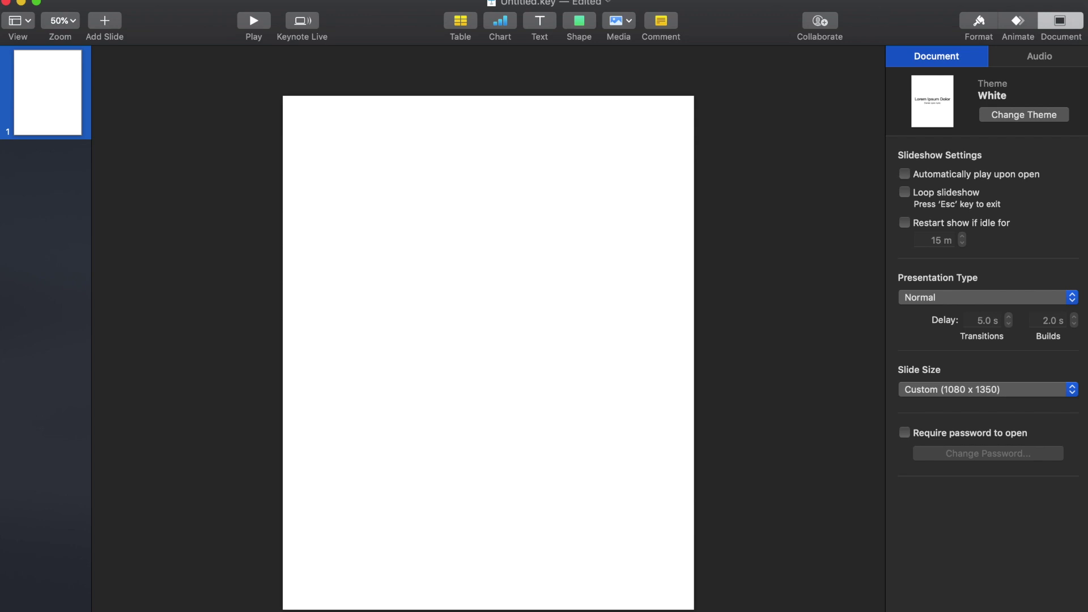
left_click_drag(1080, 3, 990, 2)
left_click_drag(1069, 43, 521, 380)
left_click(36, 2)
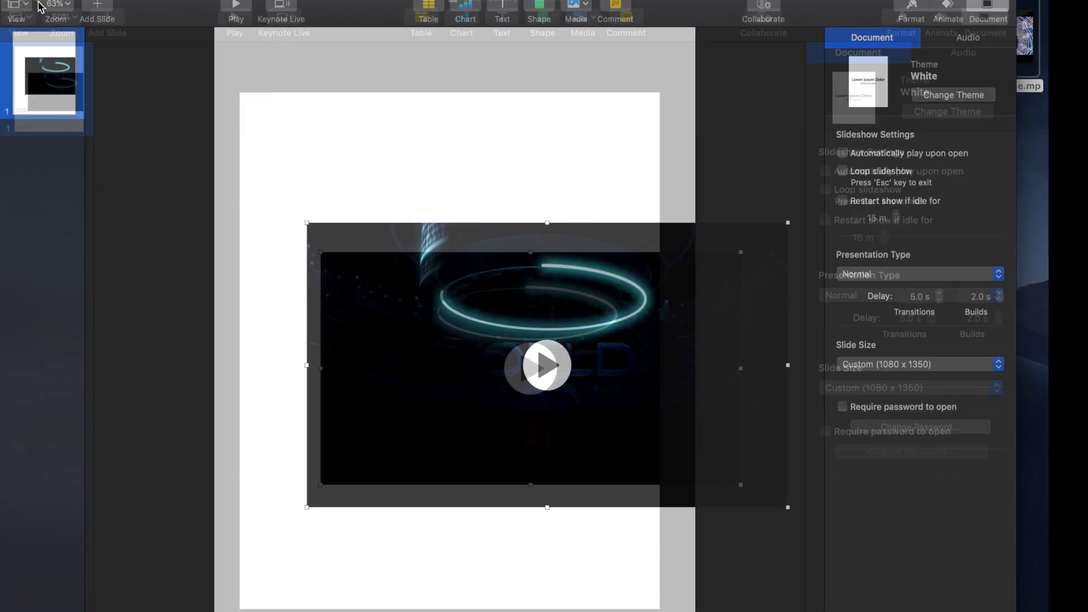
left_click_drag(651, 304, 551, 307)
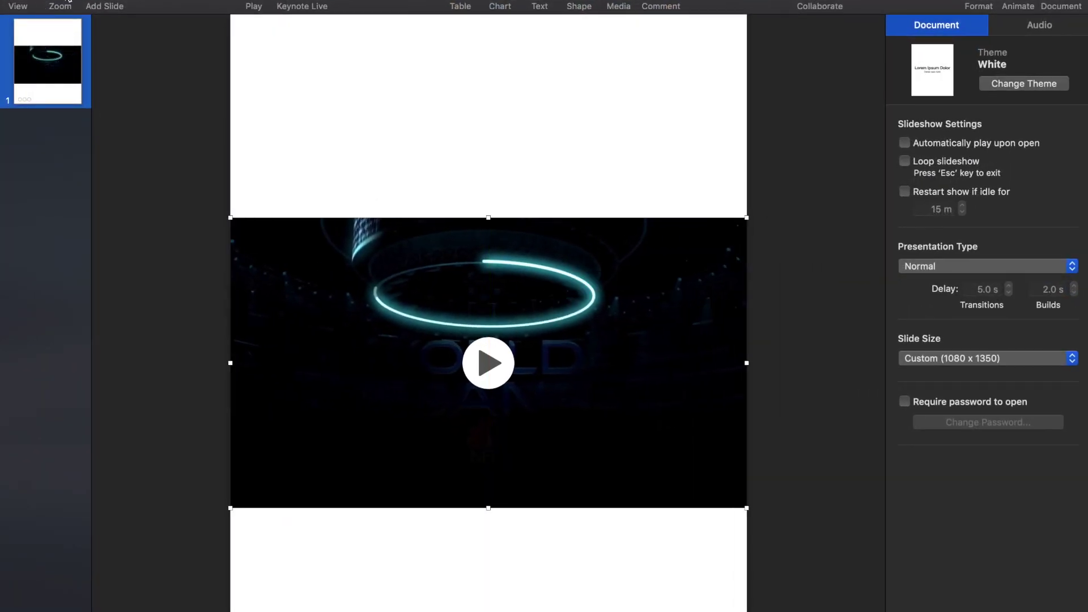
left_click(74, 3)
left_click(75, 9)
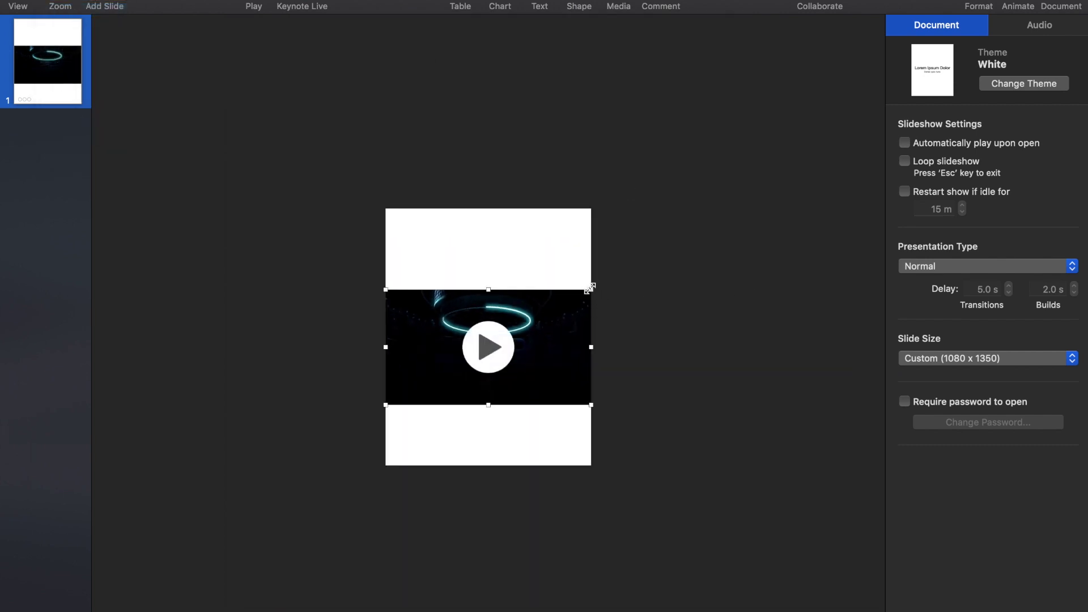
Step: Enlarge the video to about 2504 x 1408 pt and centre it over the slide
left_click_drag(592, 290, 644, 233)
left_click_drag(613, 338, 572, 395)
left_click_drag(616, 312, 722, 185)
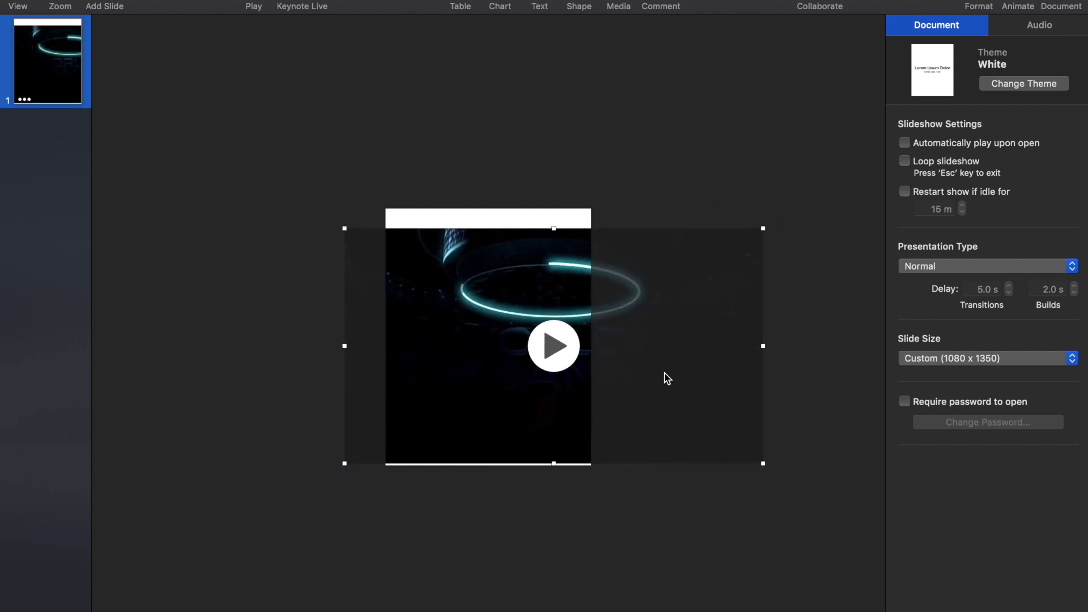
left_click_drag(666, 376, 603, 369)
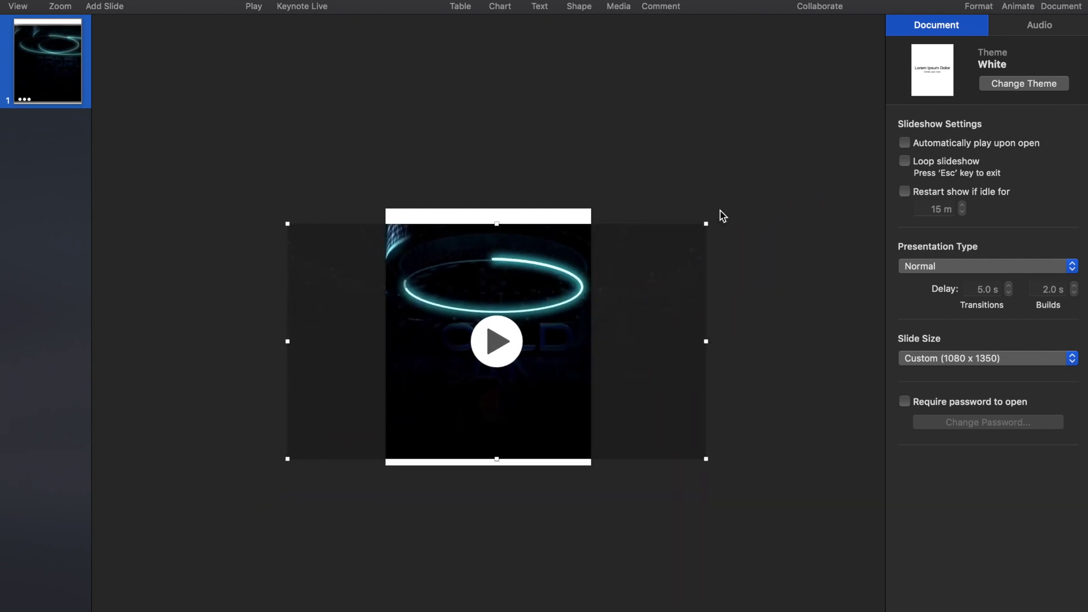
left_click_drag(706, 228, 768, 173)
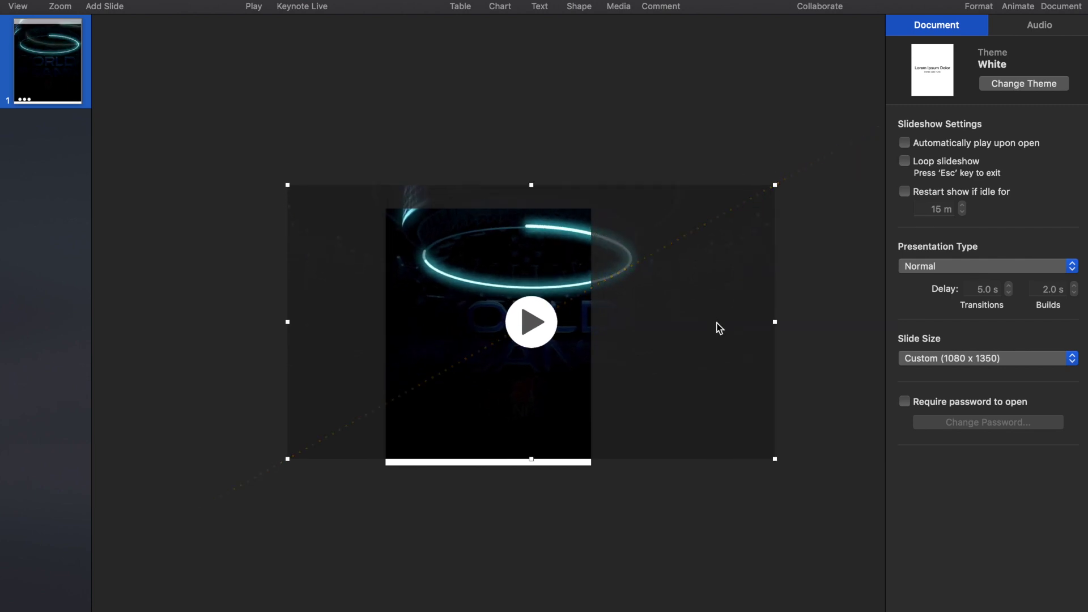
left_click_drag(717, 323, 679, 346)
left_click_drag(738, 479, 720, 463)
left_click_drag(639, 372, 639, 367)
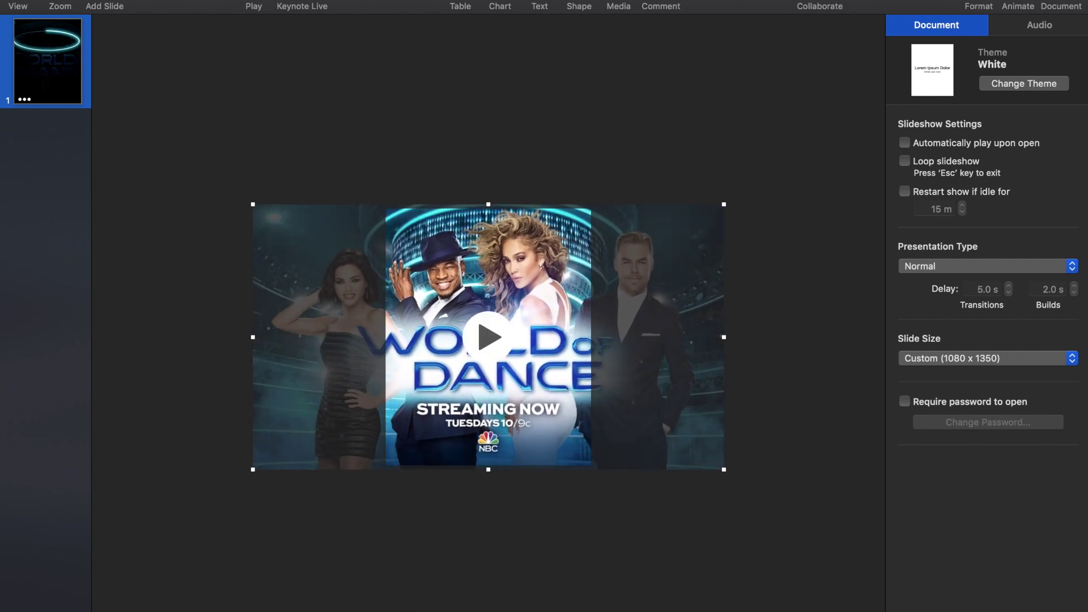
Step: Set up a movie export with 0-second build delay and custom 1080 x 1350 resolution
left_click(99, 1)
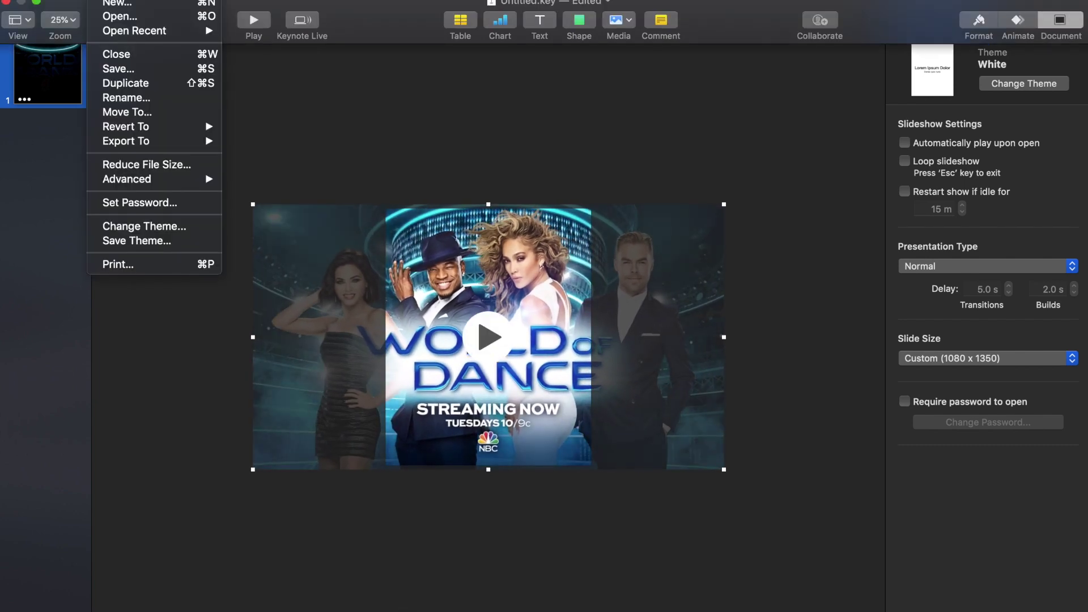
mouse_move(149, 142)
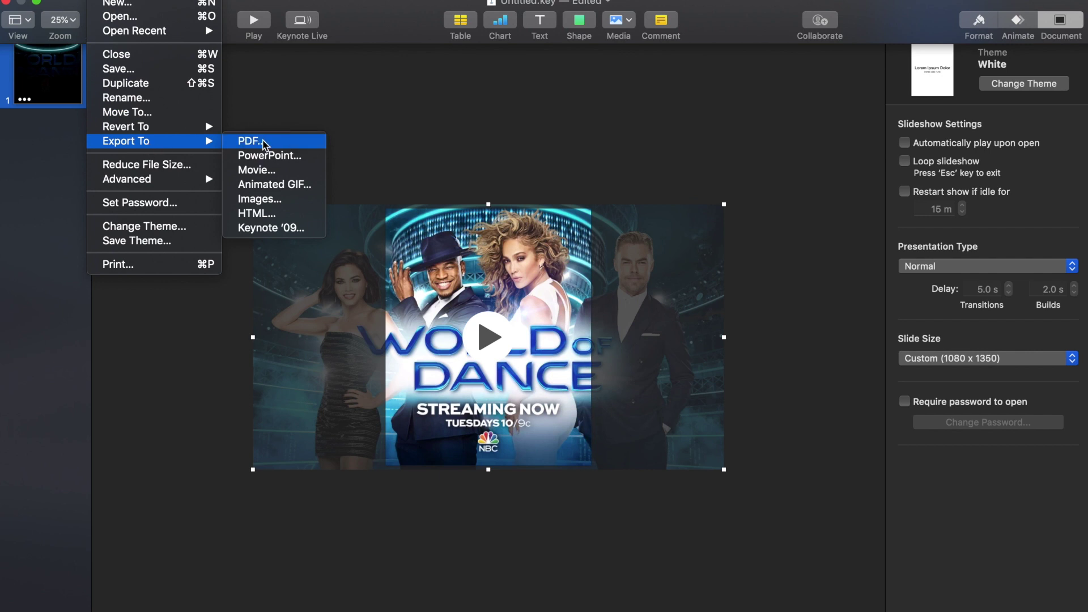
left_click(258, 171)
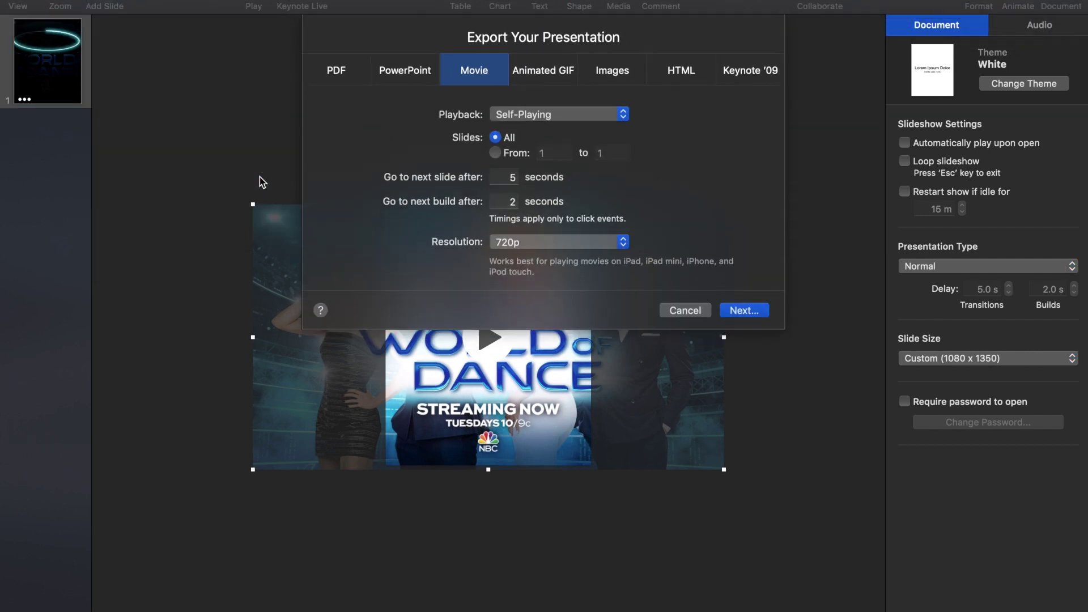
left_click(512, 177)
double_click(504, 202)
type("0")
left_click(570, 242)
left_click(555, 260)
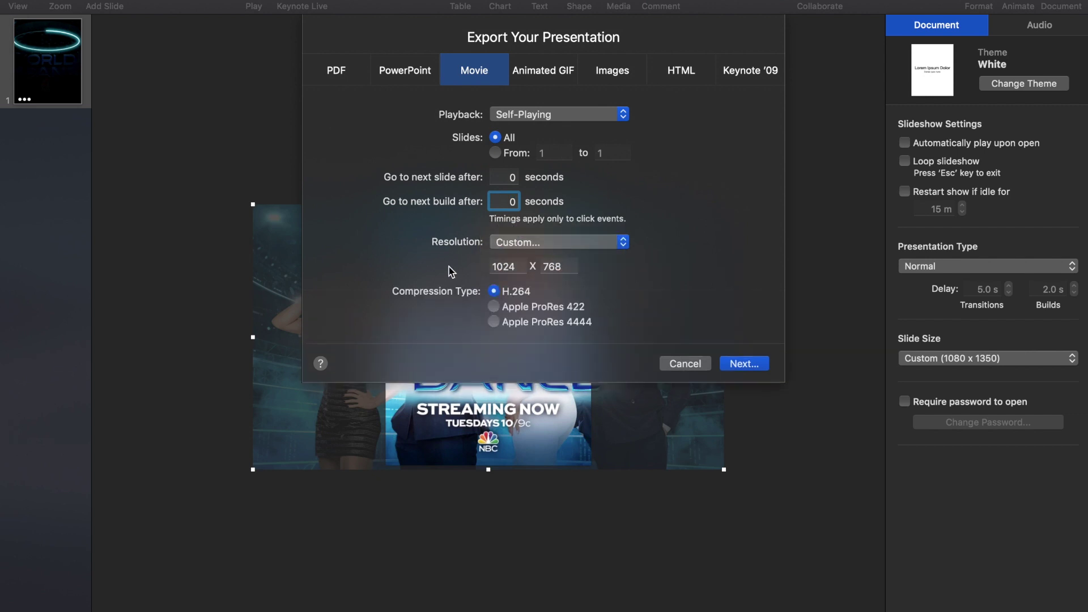
key("Tab")
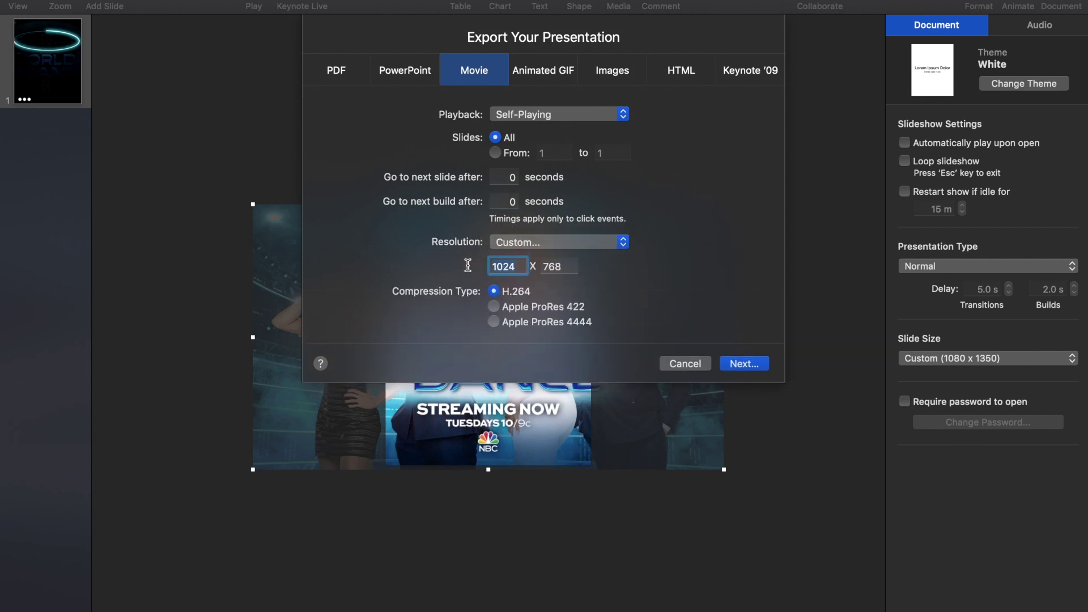
type("1080")
key("Tab")
type("1")
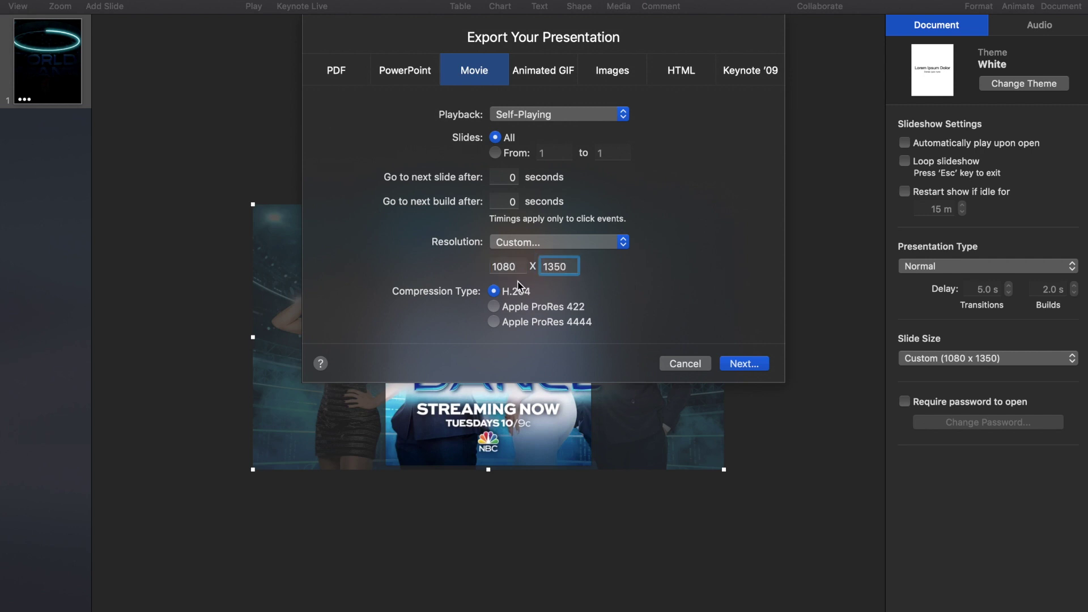
Step: Save the movie to the Desktop as Exported4x5
left_click(749, 365)
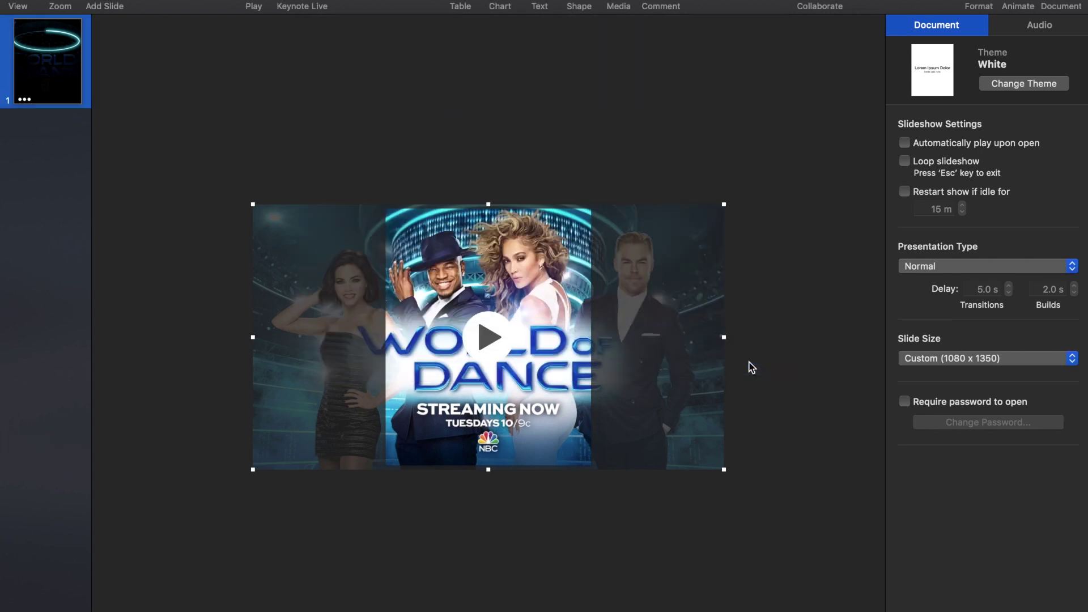
type("Exported4x5.m4v")
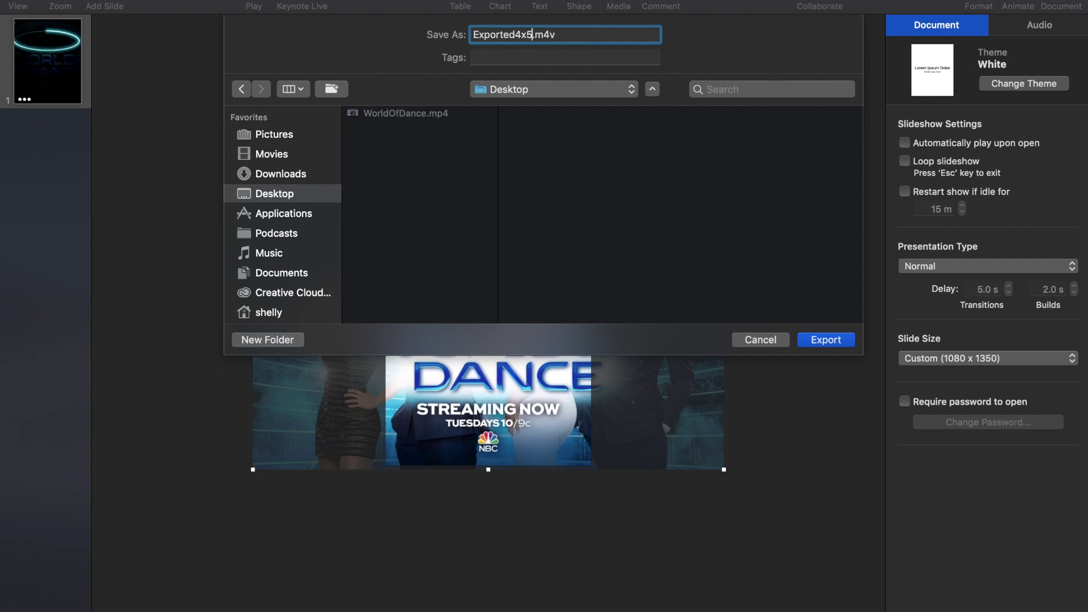
left_click(827, 340)
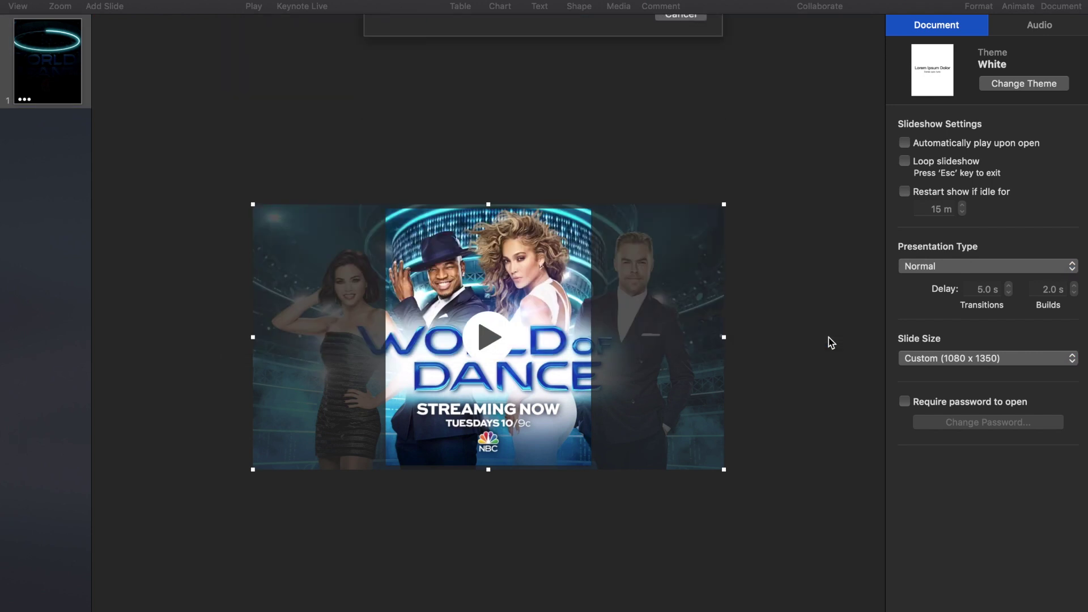
Step: Change the custom slide size to a 1080 x 1080 square
left_click(973, 361)
left_click(979, 373)
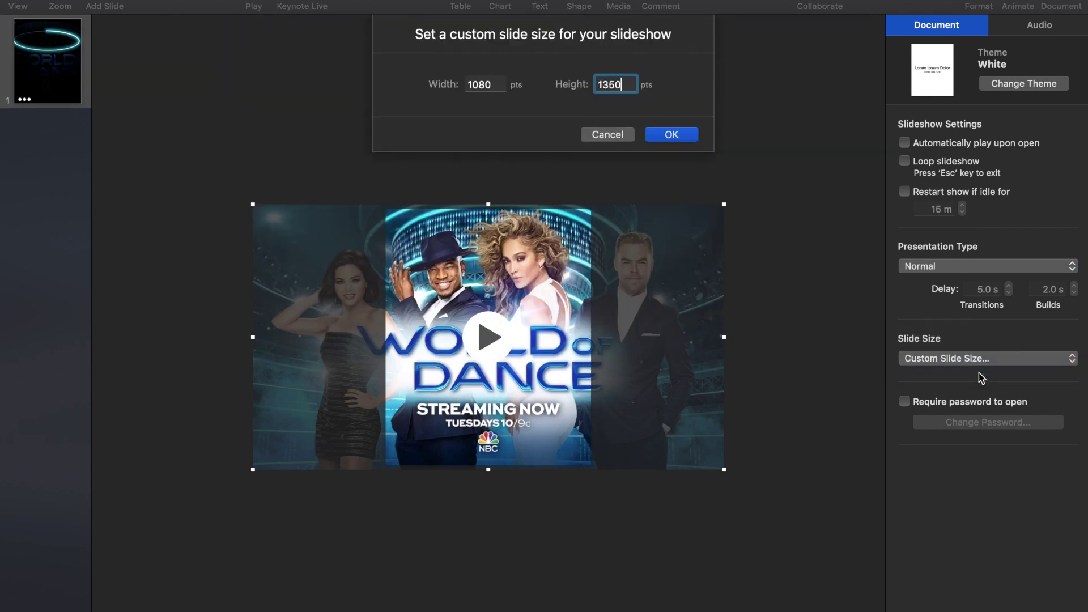
double_click(628, 85)
type("10")
left_click(679, 138)
Step: Zoom to 50% and play then pause the video to preview the square slide
left_click(60, 7)
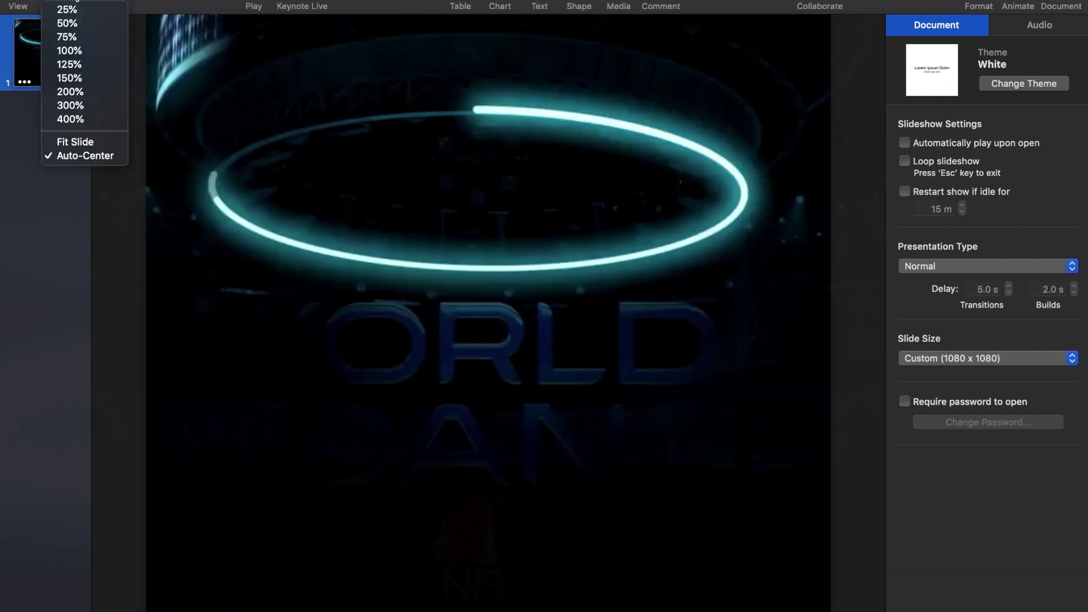
left_click(67, 23)
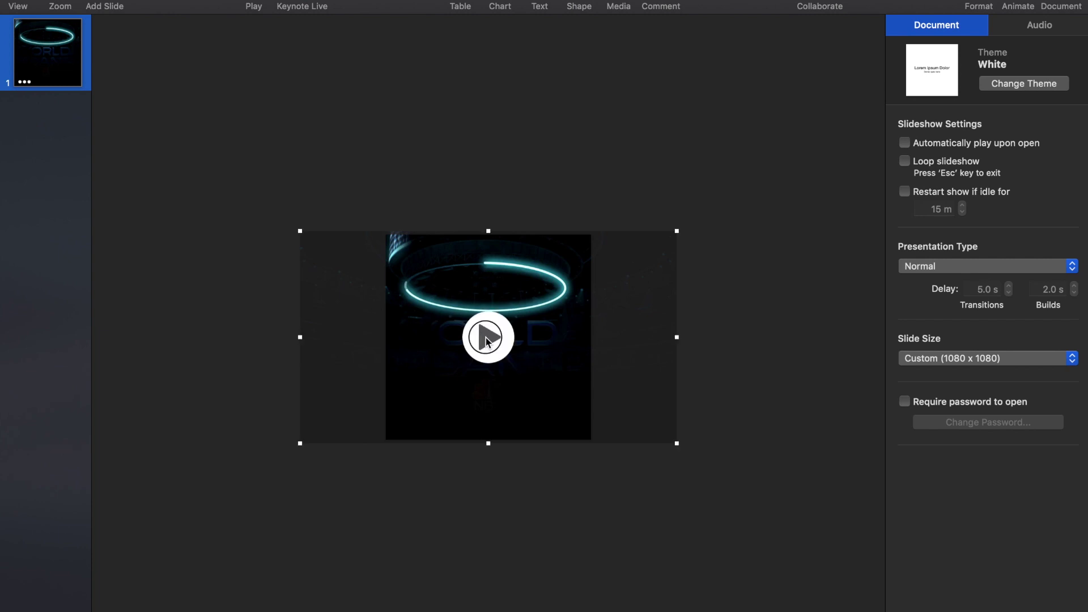
left_click(486, 339)
left_click(503, 358)
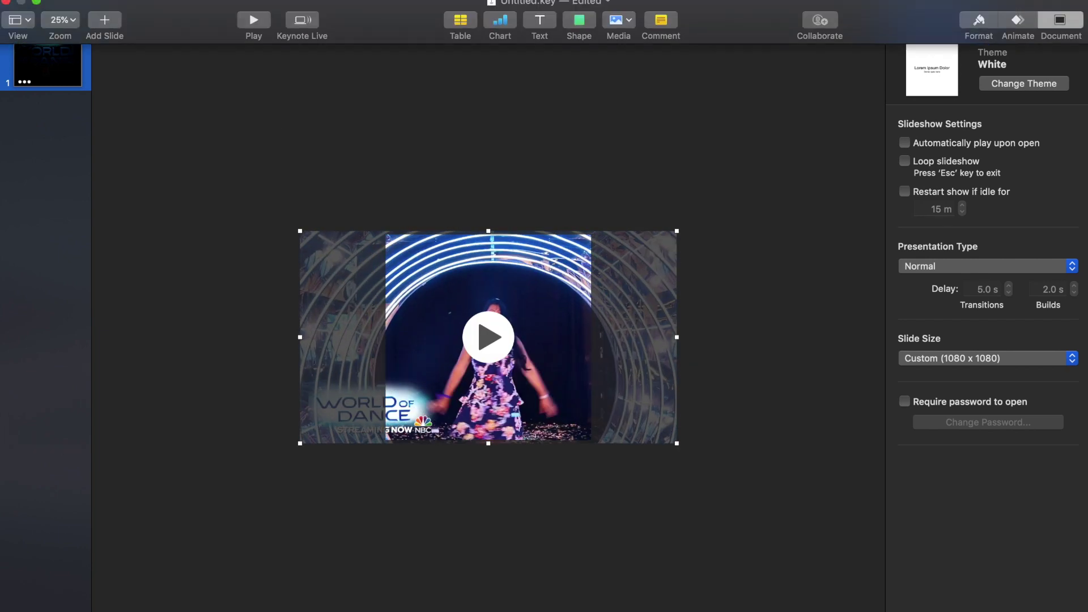
left_click(113, 4)
Step: Export a movie with custom 1080 x 1080 resolution and save it to the Desktop
mouse_move(150, 144)
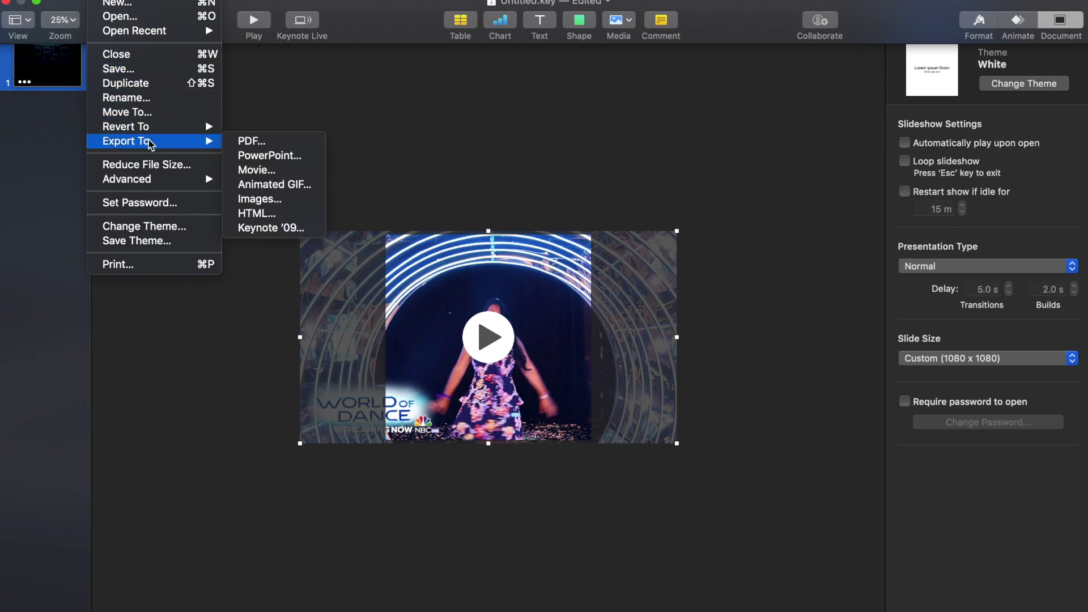
left_click(258, 170)
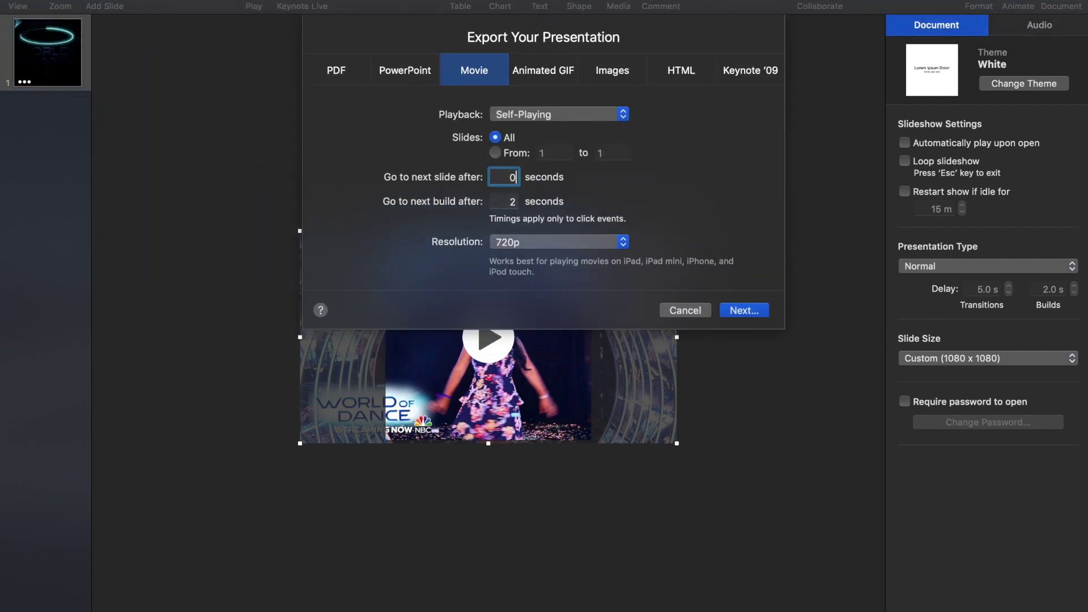
key("Tab")
left_click(579, 247)
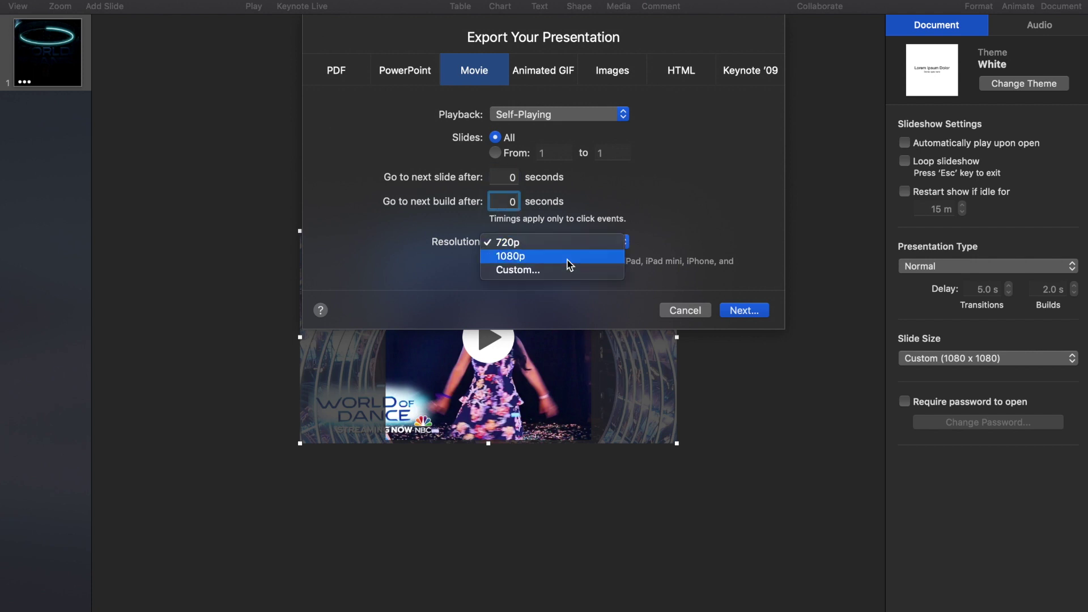
left_click(566, 264)
key("Tab")
type("1080")
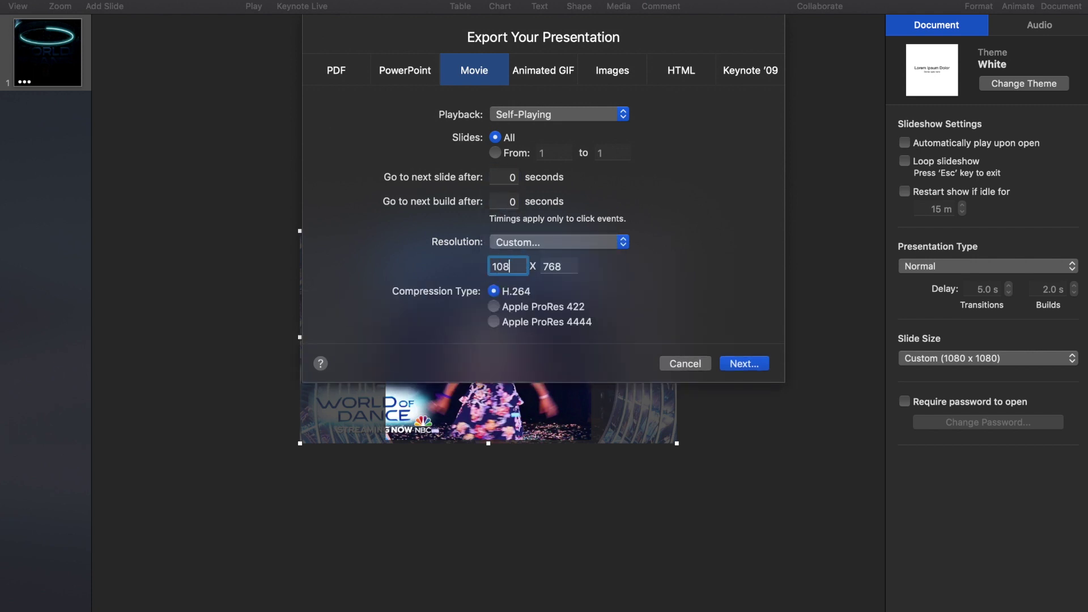
key("Tab")
type("1080")
left_click(744, 364)
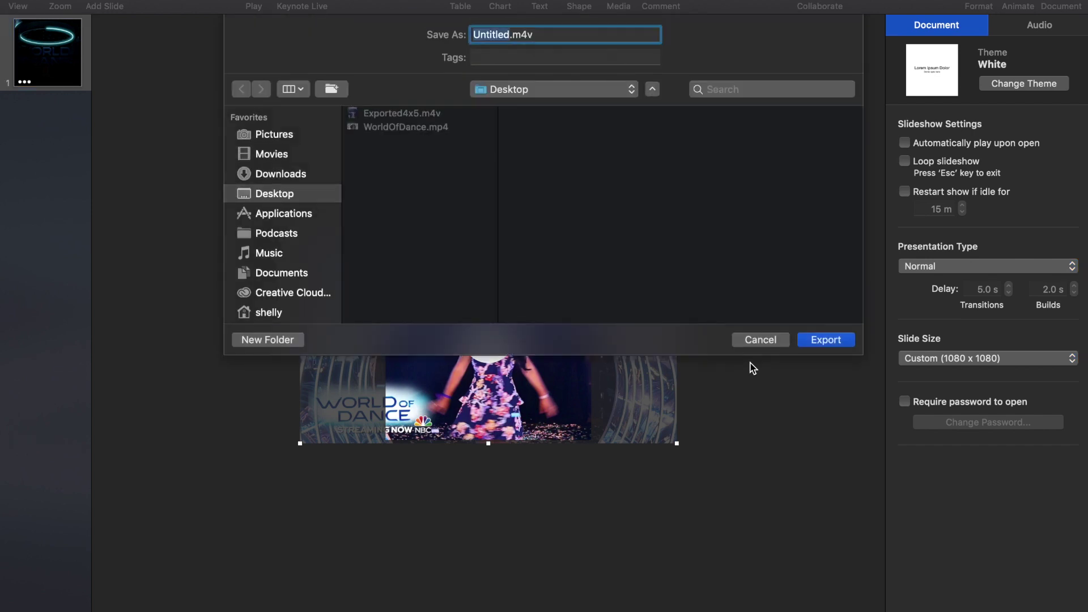
left_click(827, 342)
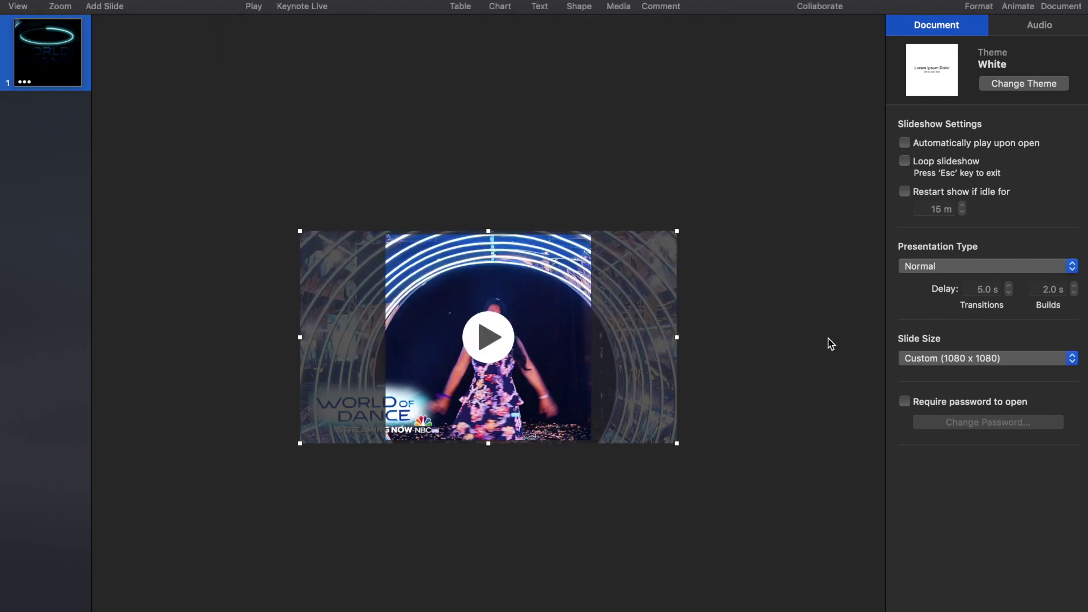
Step: Change the custom slide size to 1080 x 1920 portrait
left_click(1008, 358)
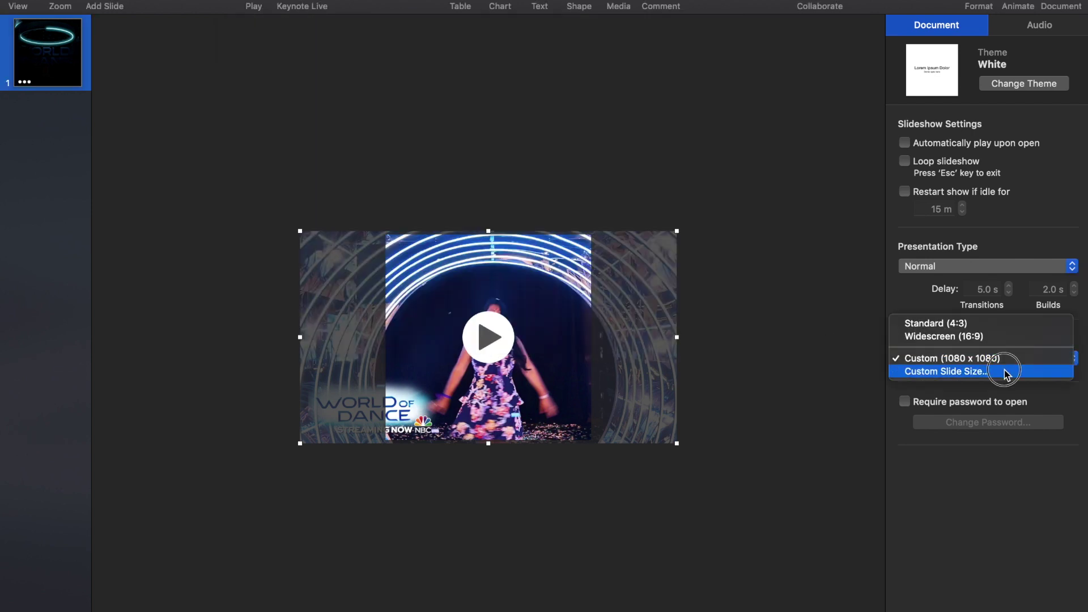
left_click(1006, 373)
type("1")
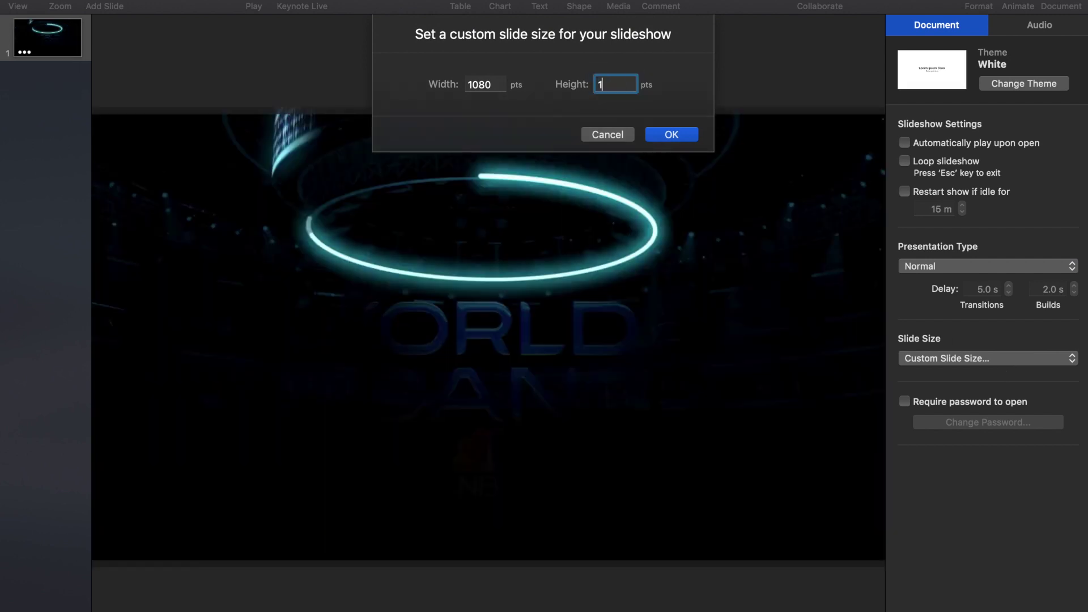
type("920")
left_click(672, 135)
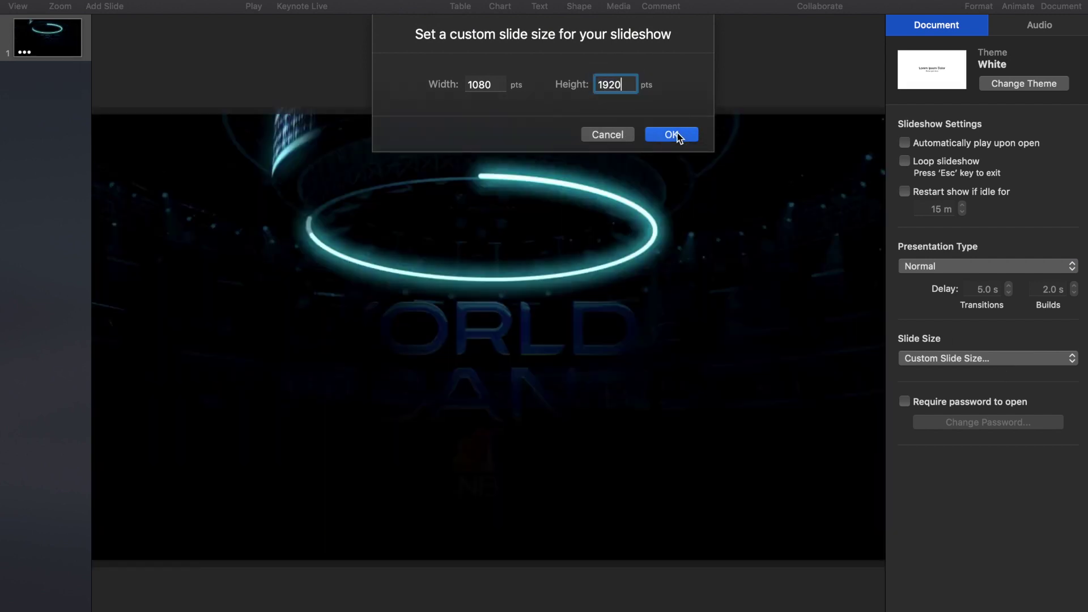
Step: Enlarge the video across the slide width, move it lower, and add a text box
left_click(683, 246)
left_click_drag(685, 243, 884, 129)
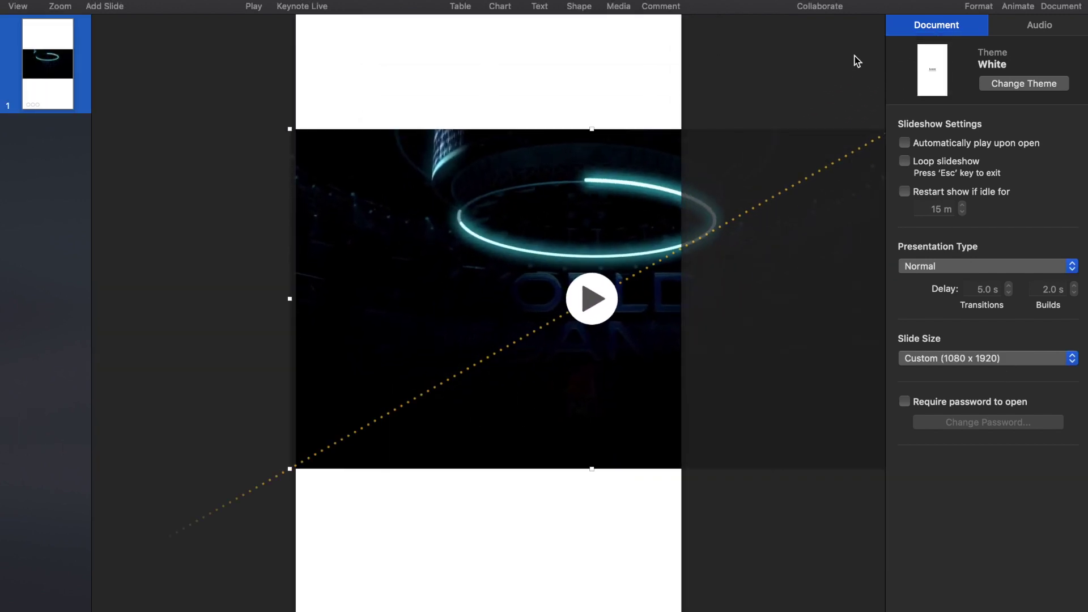
left_click_drag(574, 355, 490, 432)
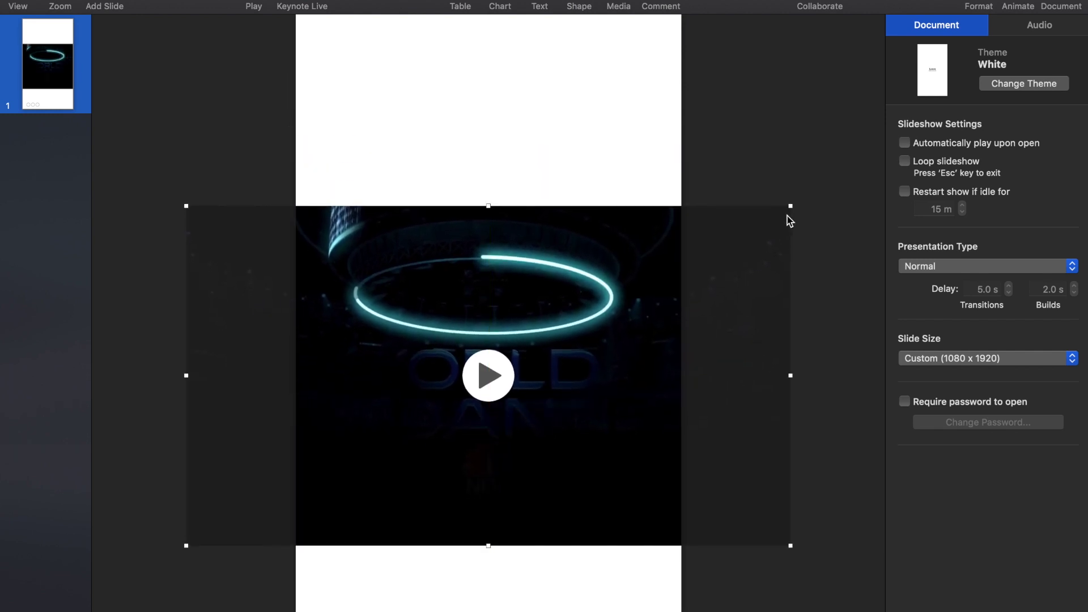
left_click_drag(790, 219, 918, 131)
left_click_drag(760, 333, 696, 338)
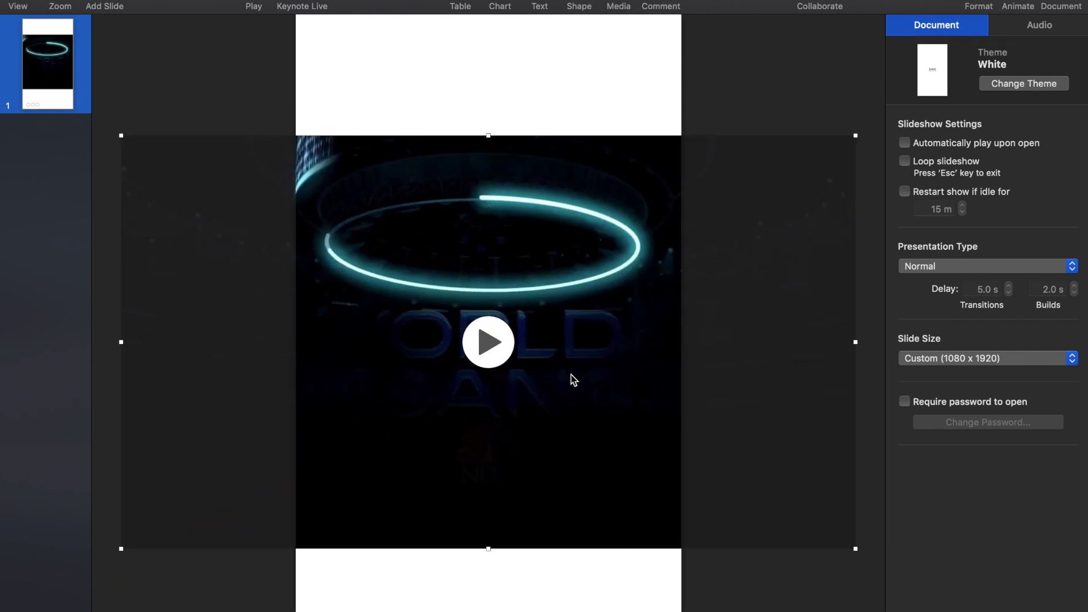
left_click_drag(571, 377, 566, 448)
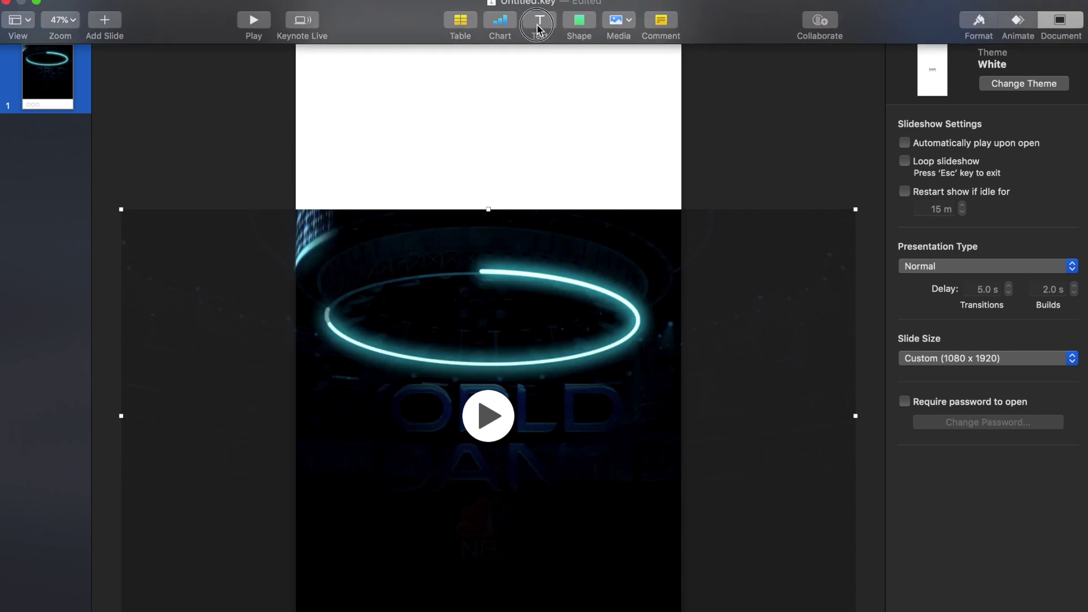
left_click(381, 134)
Step: Move the text box to the top and type 'Text here!!', 'Watch this', 'And Subscribe!' on separate lines
left_click_drag(488, 337, 381, 88)
double_click(381, 87)
key("BackSpace")
type("Text here!!")
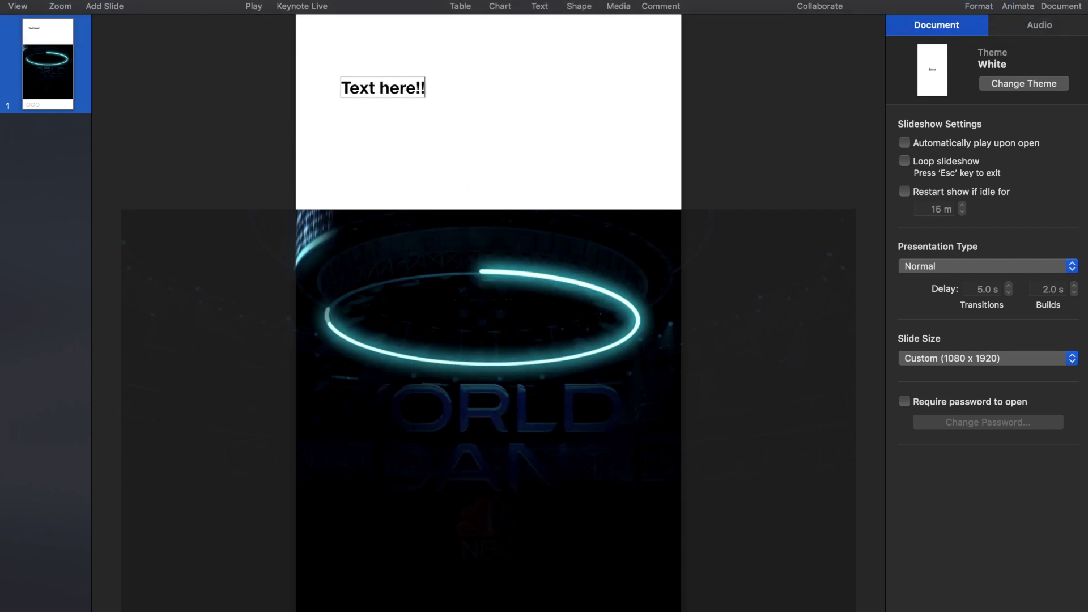
key("Return")
type("Watch this")
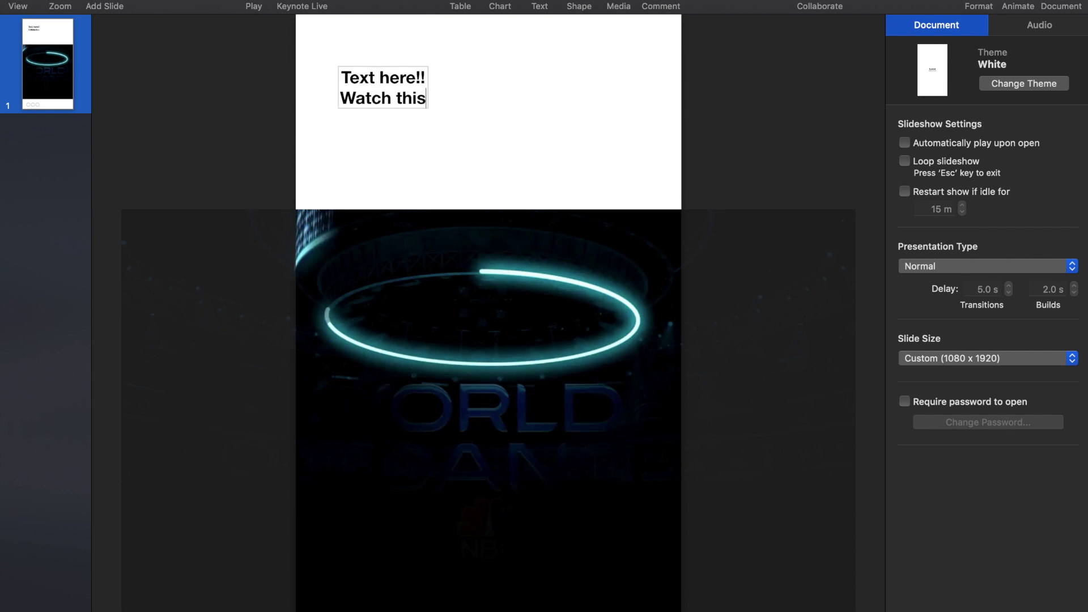
key("Return")
type("And")
key("Return")
type("s And Subsc")
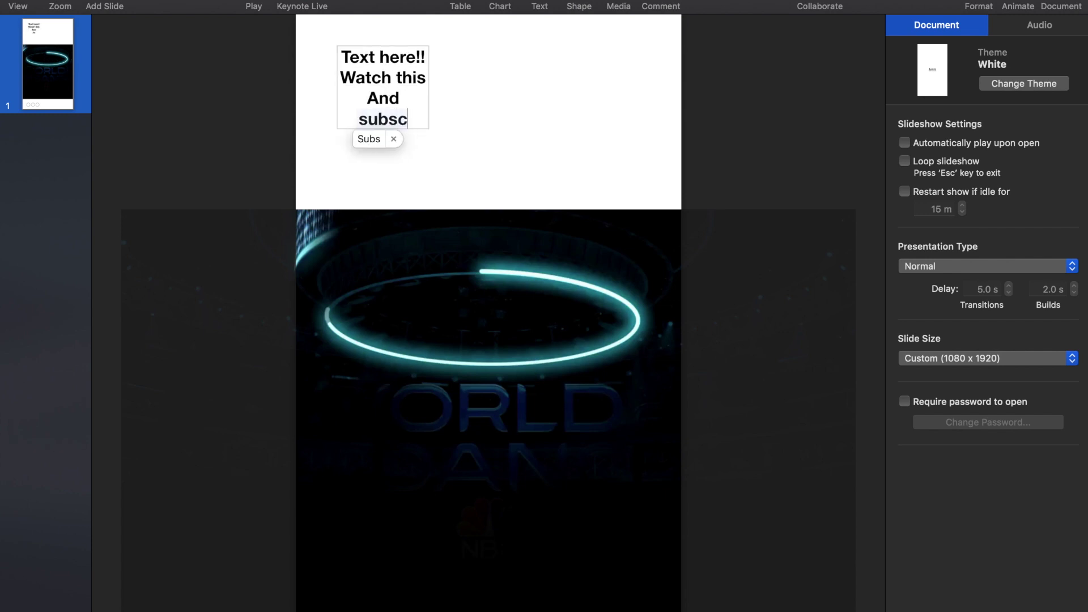
type("ribe!")
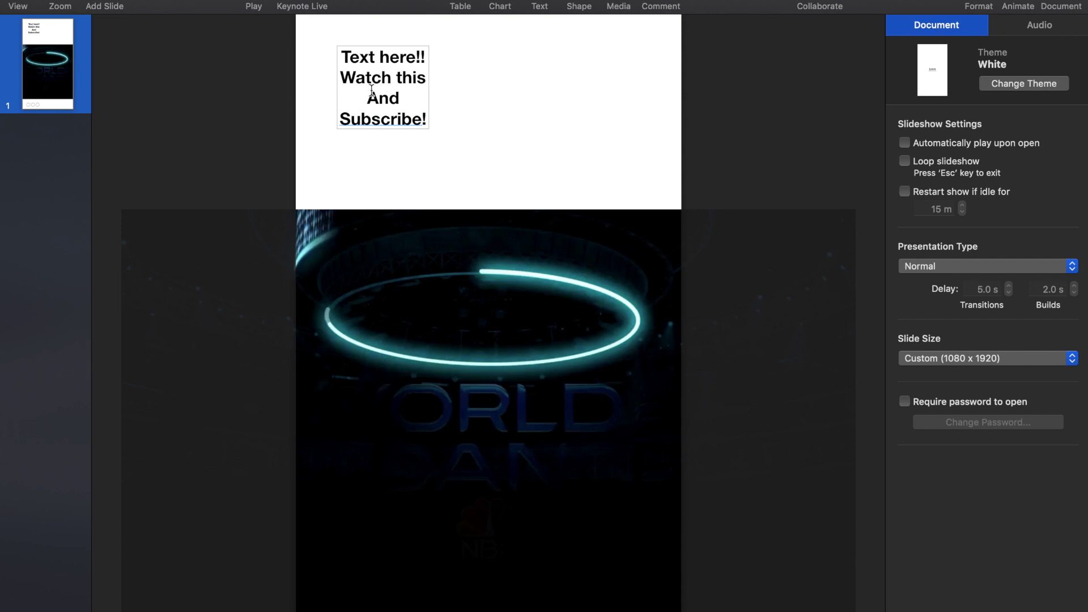
double_click(374, 95)
key("Escape")
Step: Widen the caption box and centre it in the white area above the video
left_click_drag(392, 98, 654, 92)
left_click_drag(442, 93, 313, 94)
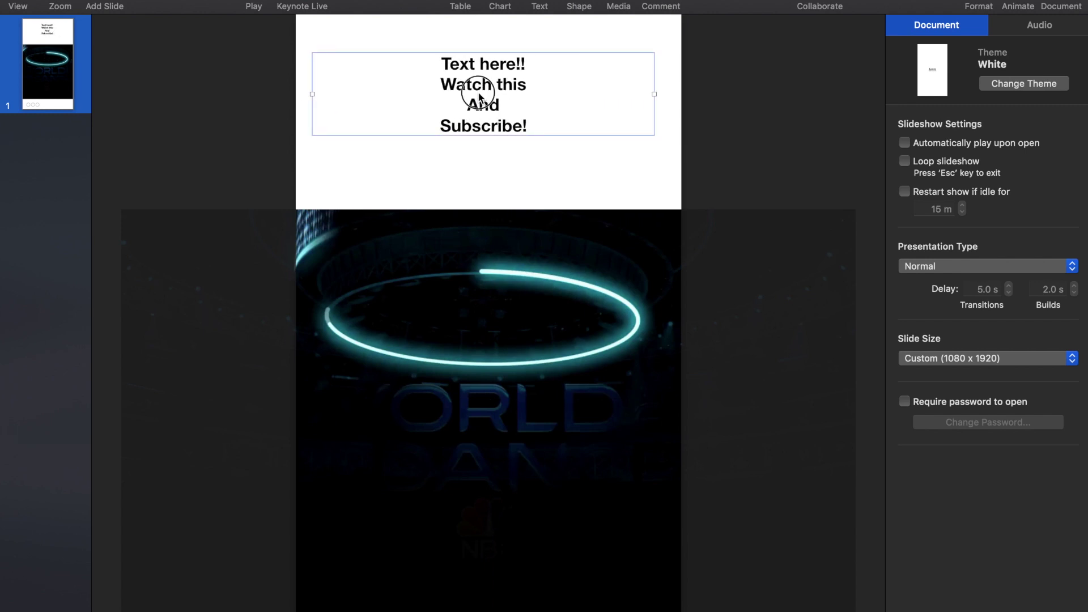
left_click_drag(479, 96, 480, 123)
left_click(494, 53)
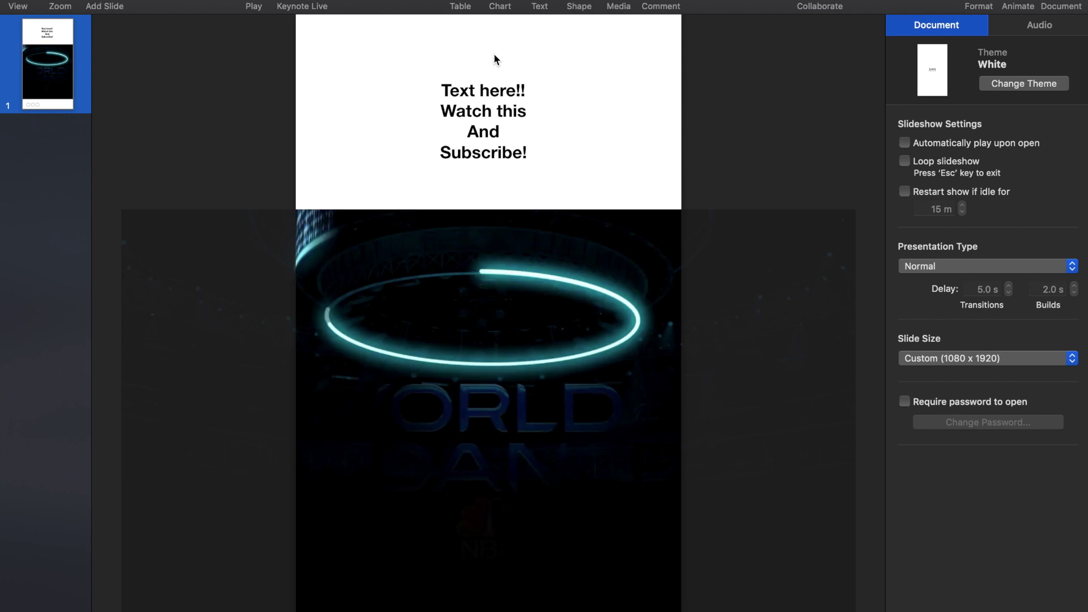
Step: Realign the video under the caption and start a movie export with 0-second slide and build delays
left_click(532, 471)
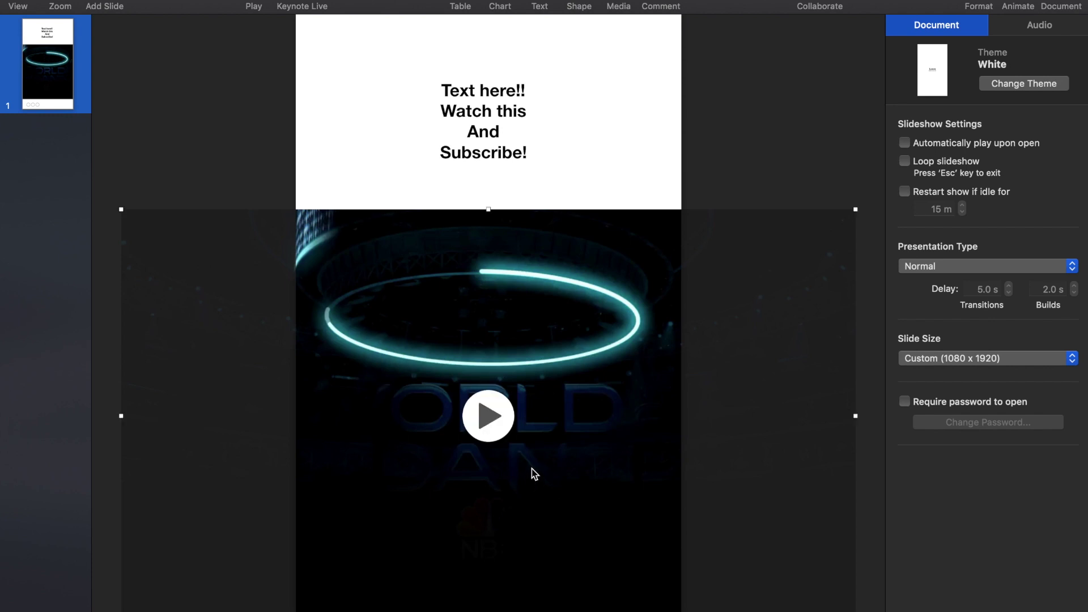
left_click_drag(533, 471, 516, 472)
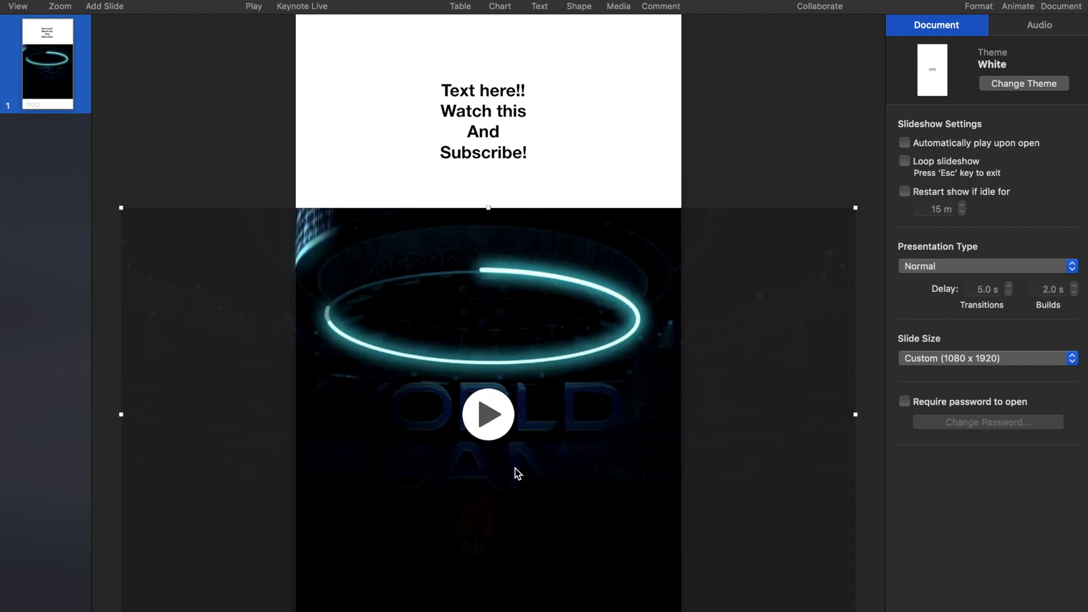
left_click(99, 1)
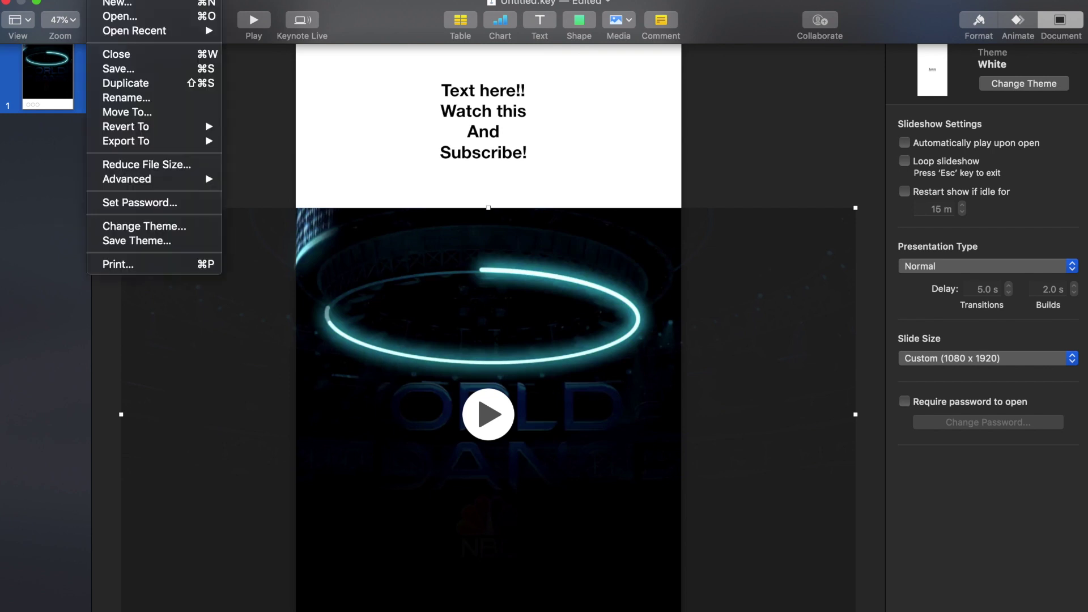
mouse_move(148, 141)
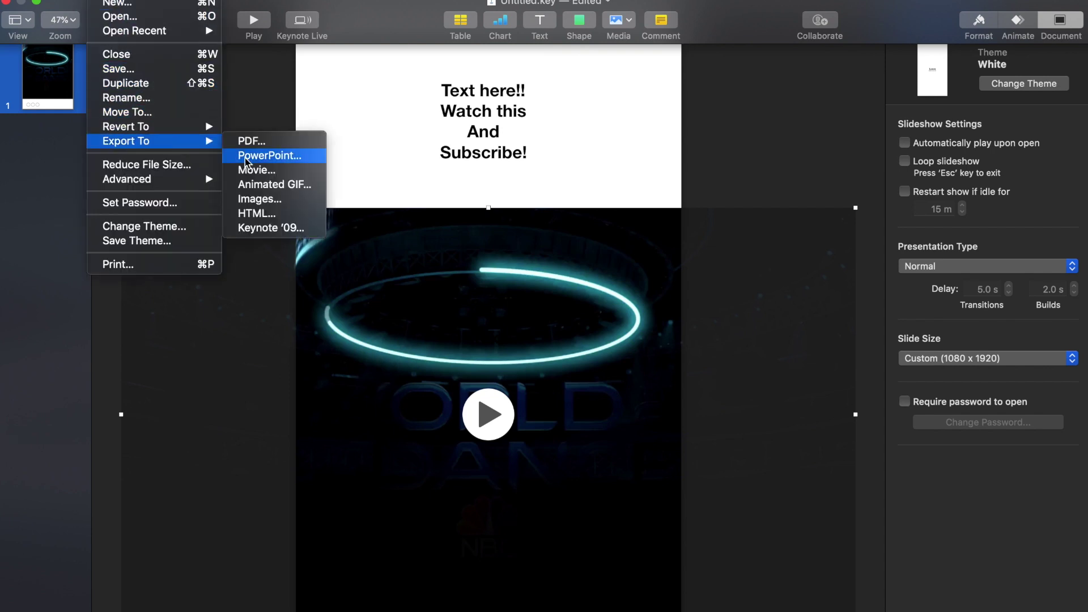
left_click(259, 169)
double_click(512, 177)
type("0")
key("Tab")
type("0")
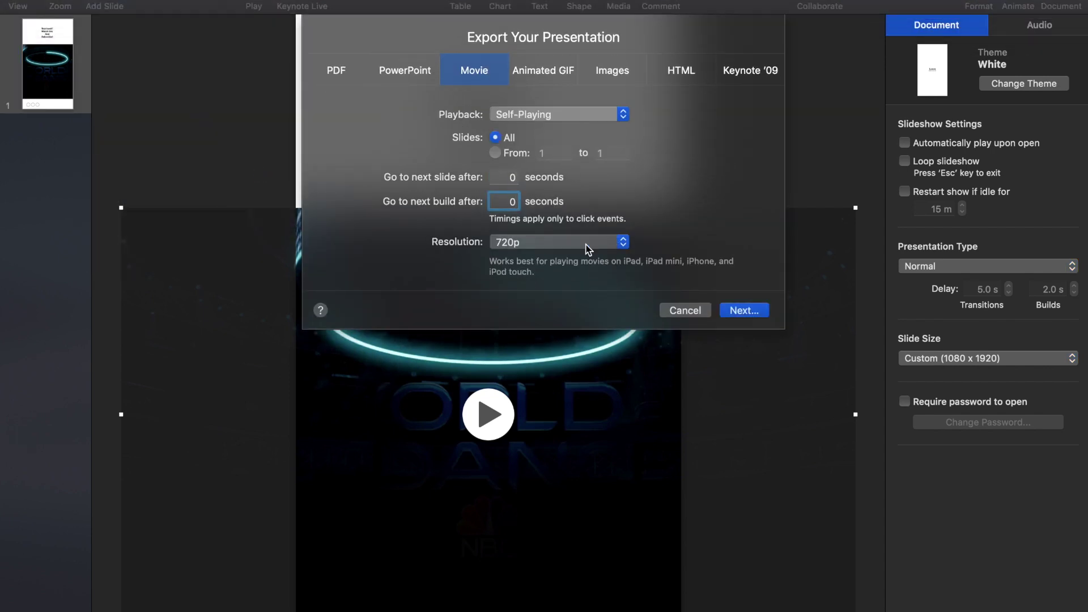
Step: Set custom 1080 x 1920 resolution and export exported9x16.m4v to the Desktop
left_click(586, 245)
left_click(582, 270)
double_click(521, 267)
type("1080")
key("Tab")
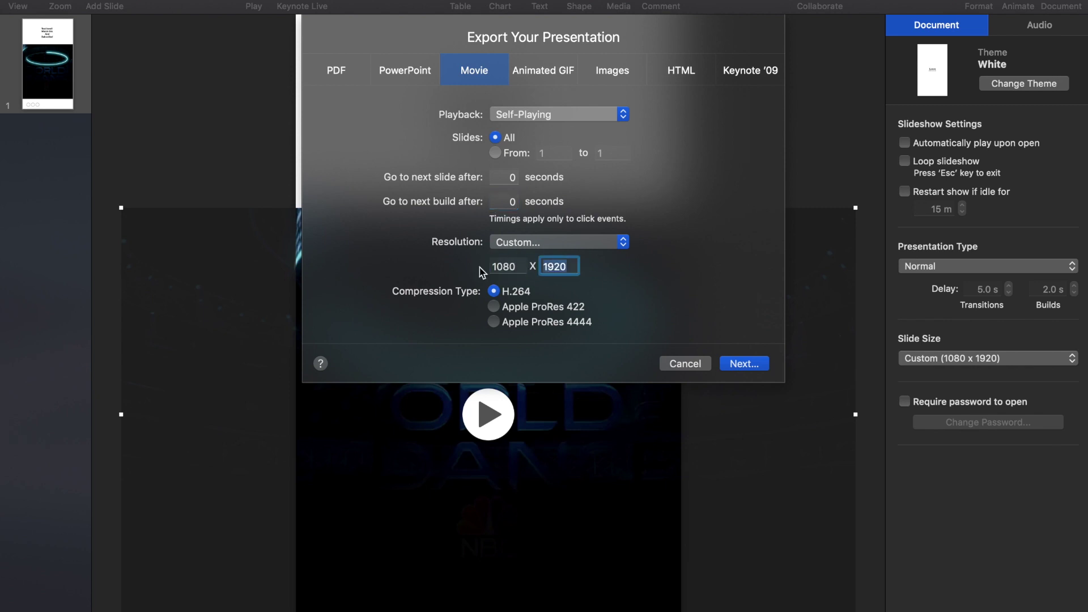
left_click(756, 365)
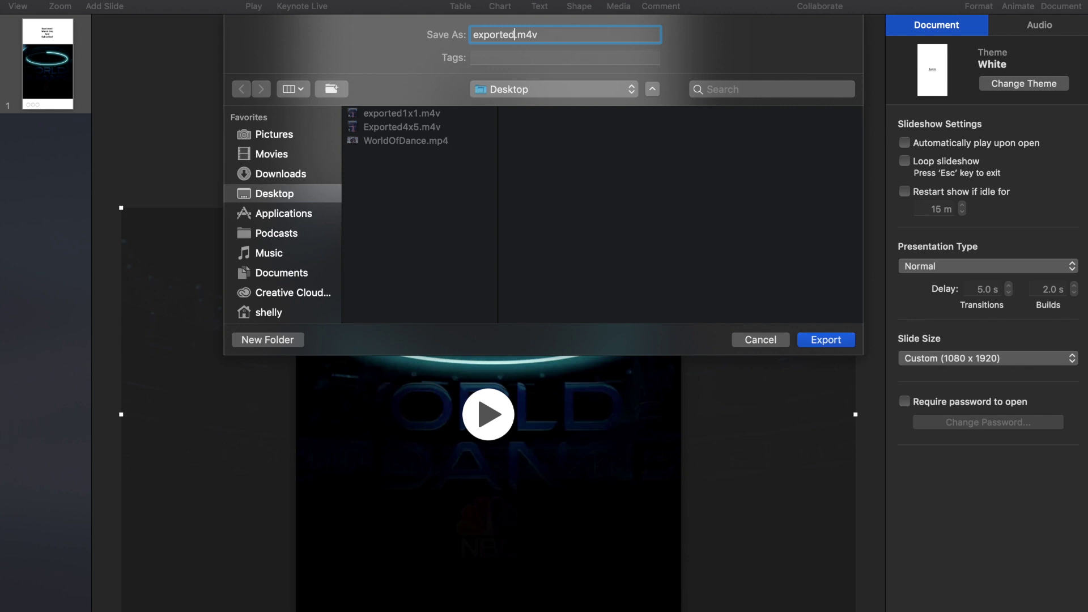
left_click(826, 339)
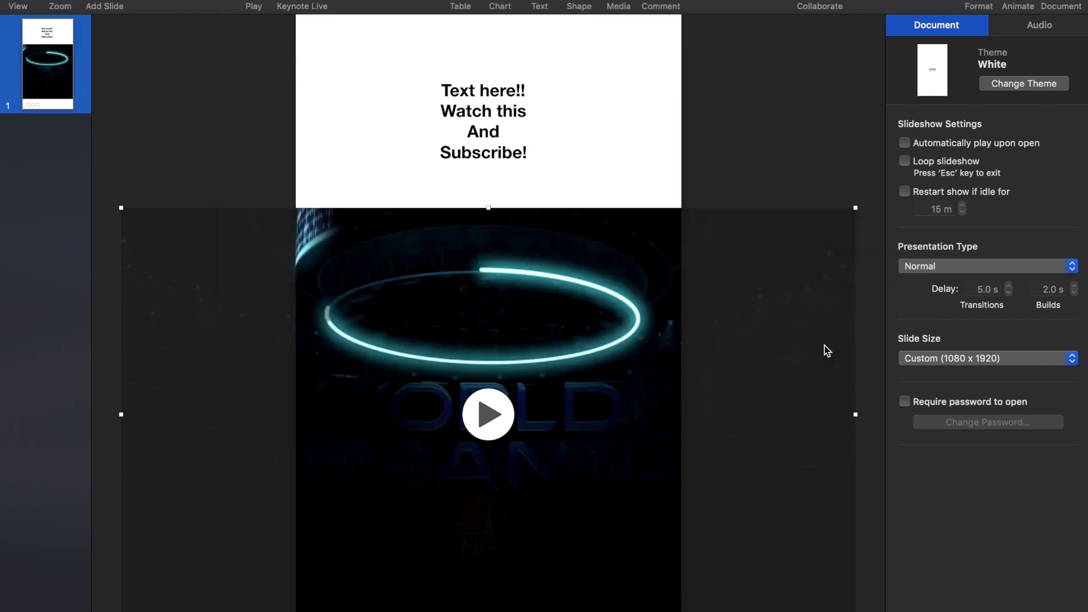
left_click(36, 4)
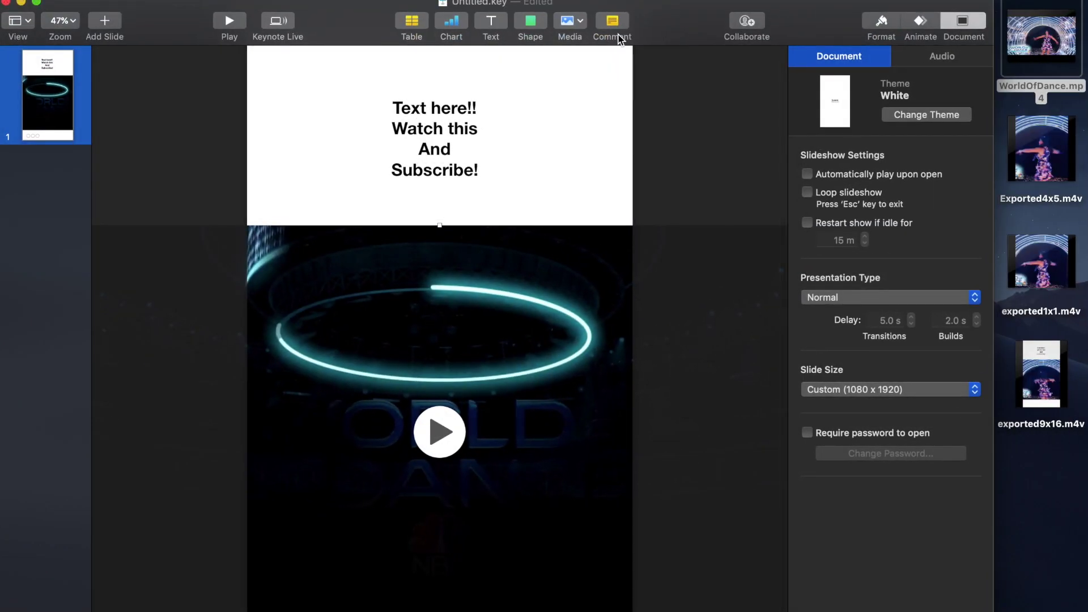
Step: Open WorldOfDance.mp4 and Exported4x5.m4v in QuickTime, replay the 4:5 export, then open exported1x1.m4v
double_click(1067, 51)
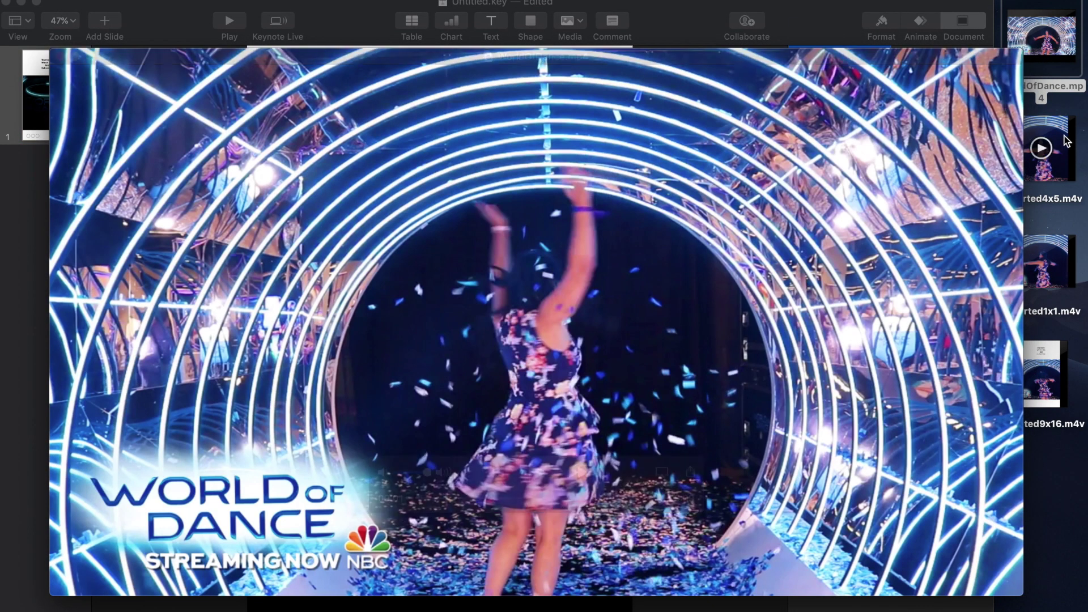
double_click(1067, 141)
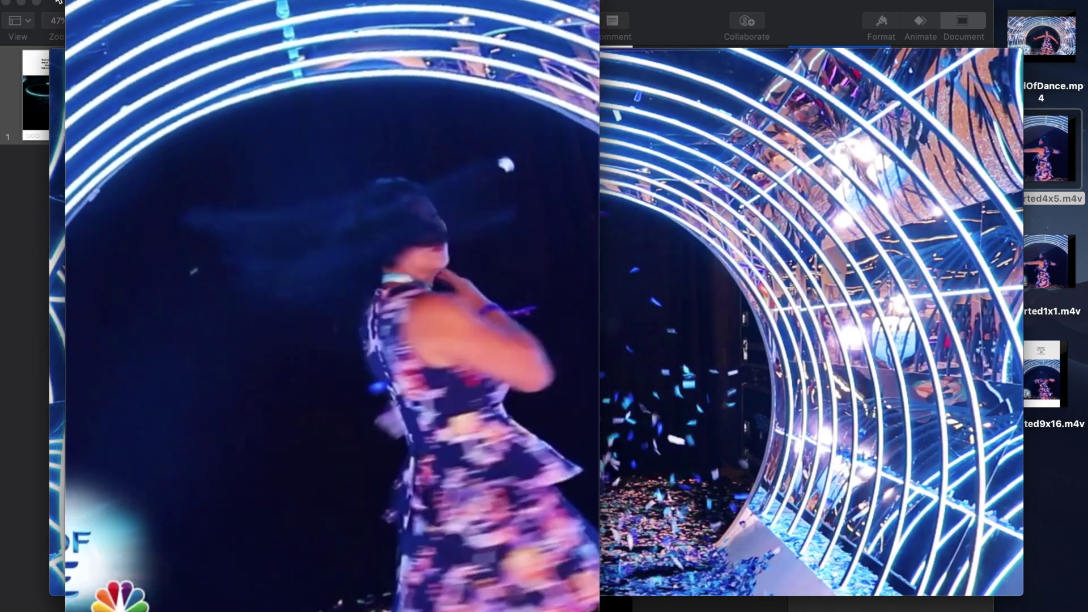
left_click_drag(66, 2, 113, 36)
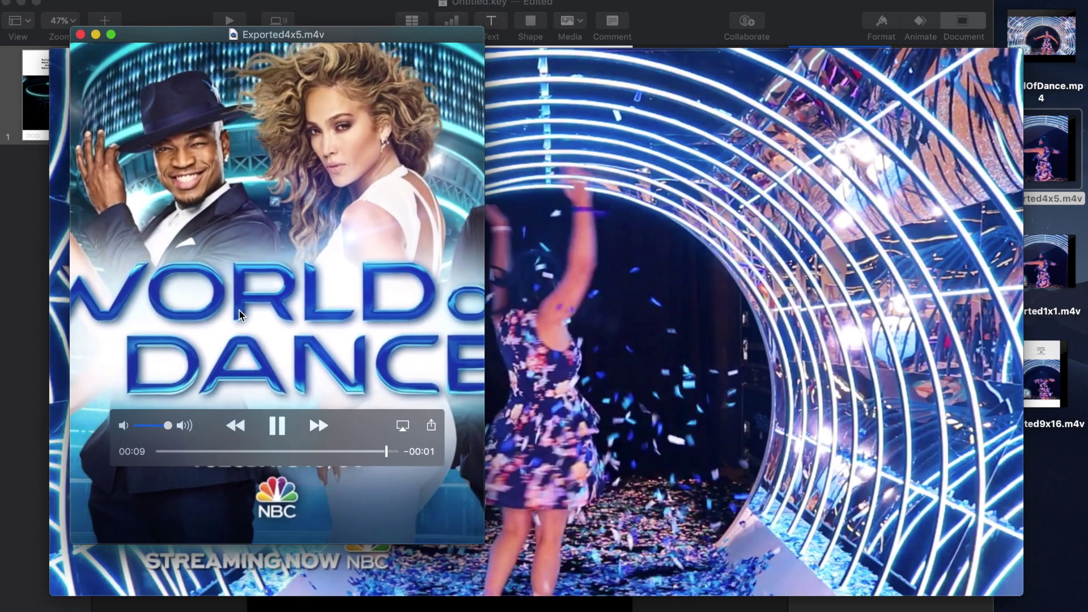
left_click(283, 430)
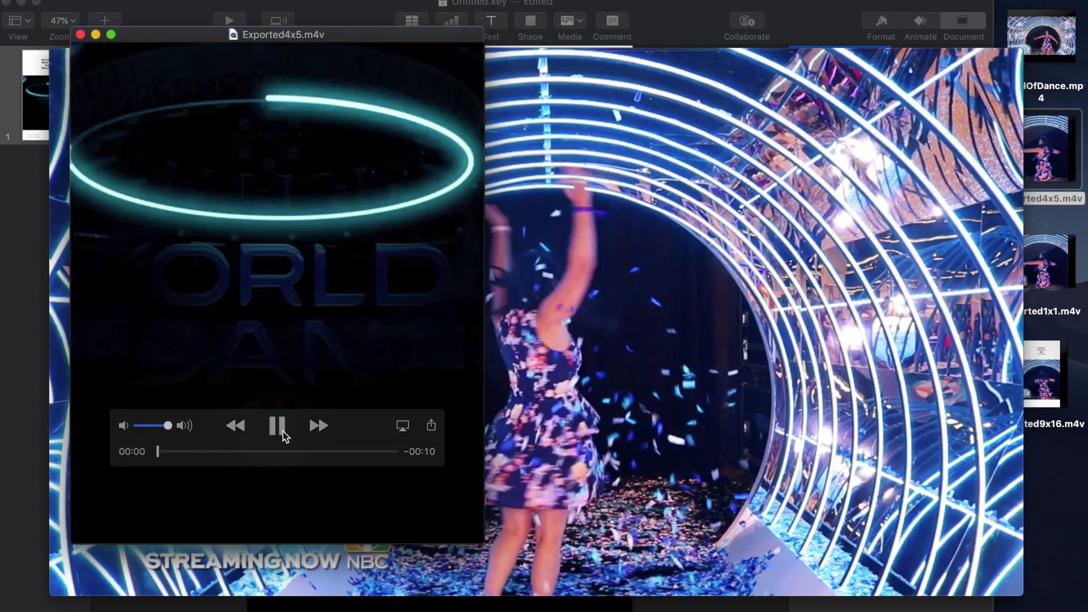
left_click(81, 34)
double_click(1064, 245)
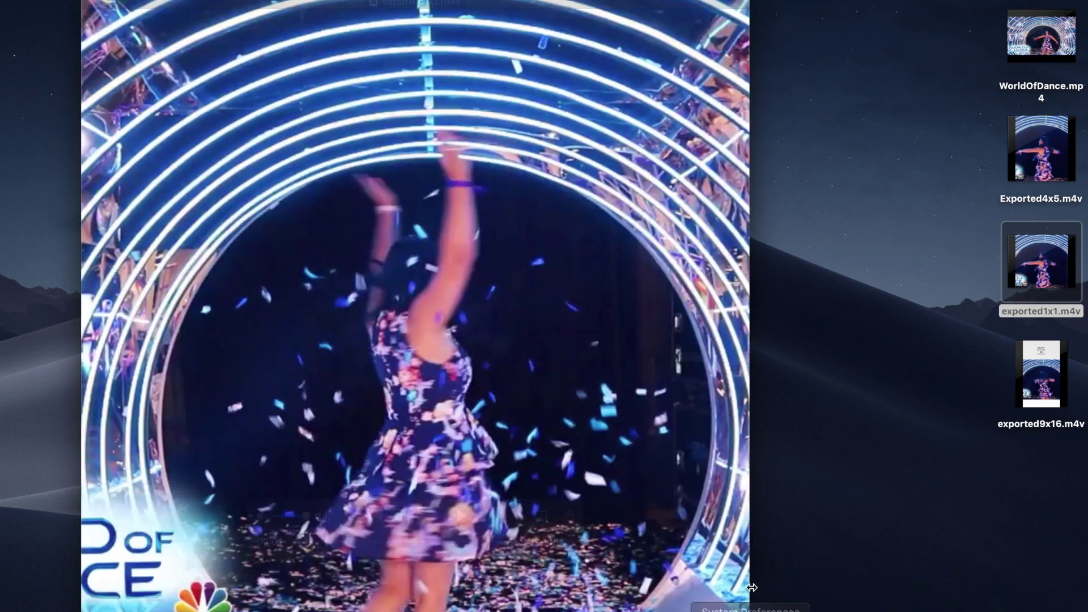
left_click_drag(749, 610, 673, 608)
Step: Play exported9x16.m4v in QuickTime to see the caption above the dancer
mouse_move(376, 493)
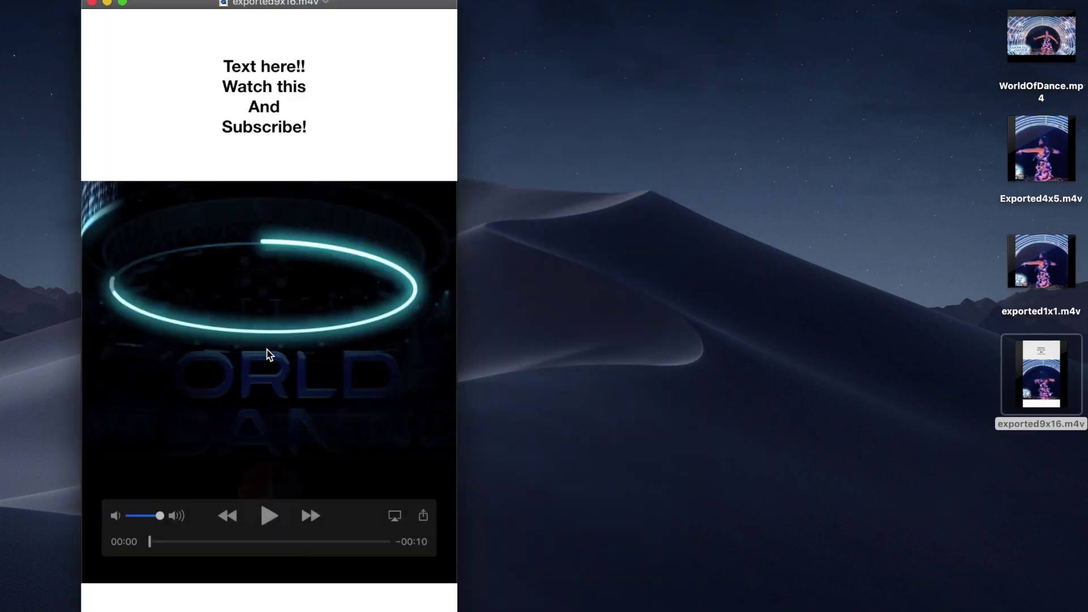
left_click(270, 517)
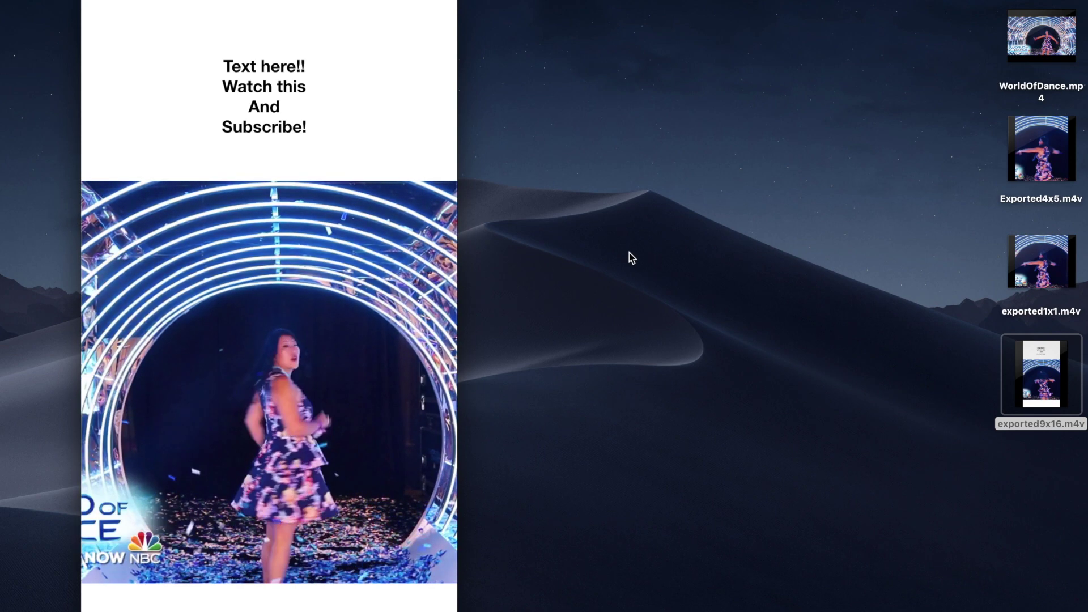
mouse_move(271, 519)
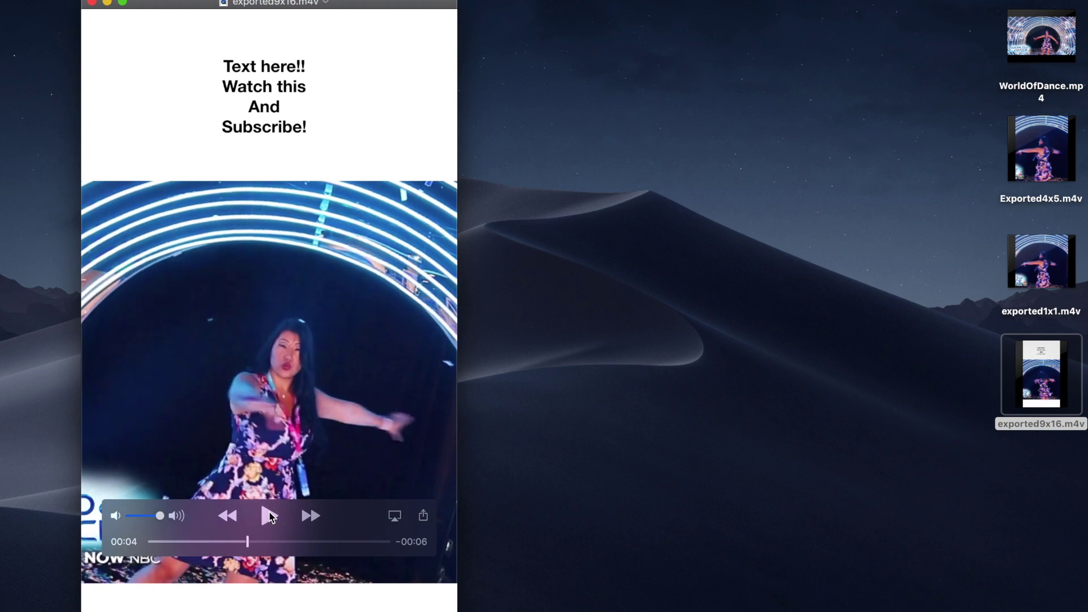